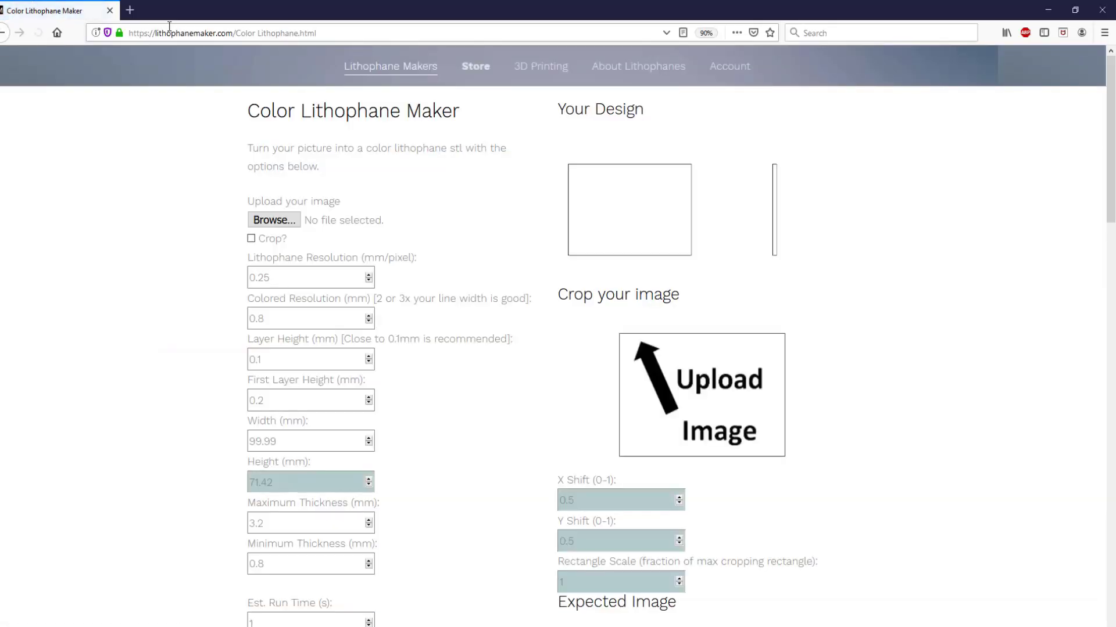
Upload the image many_flowers.jpg to the Color Lithophane Maker.
click(265, 221)
click(78, 105)
click(384, 303)
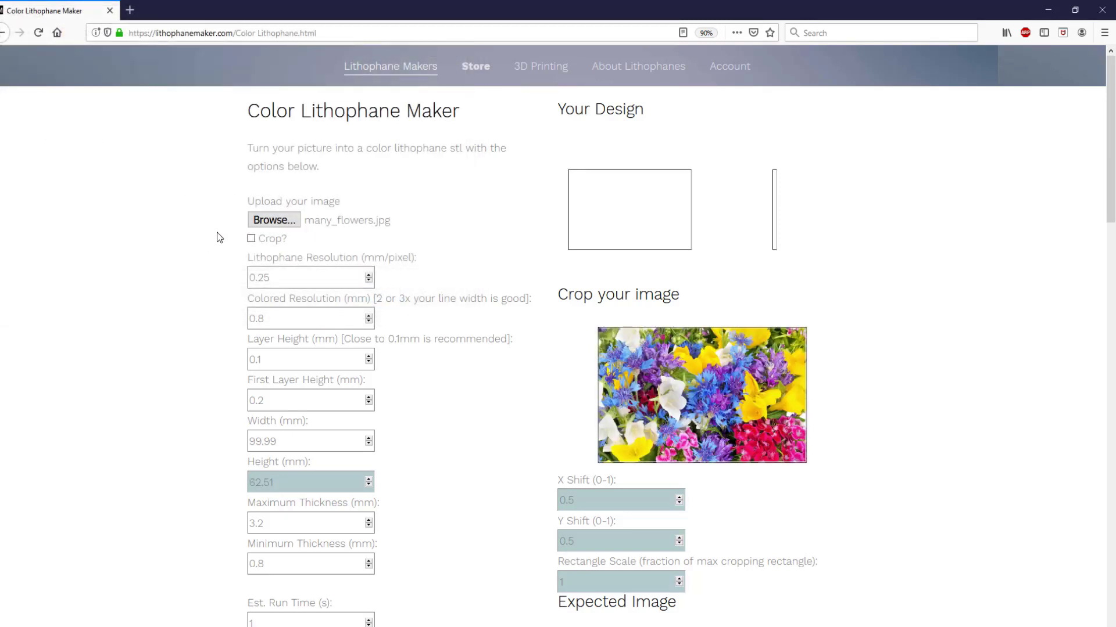
click(251, 238)
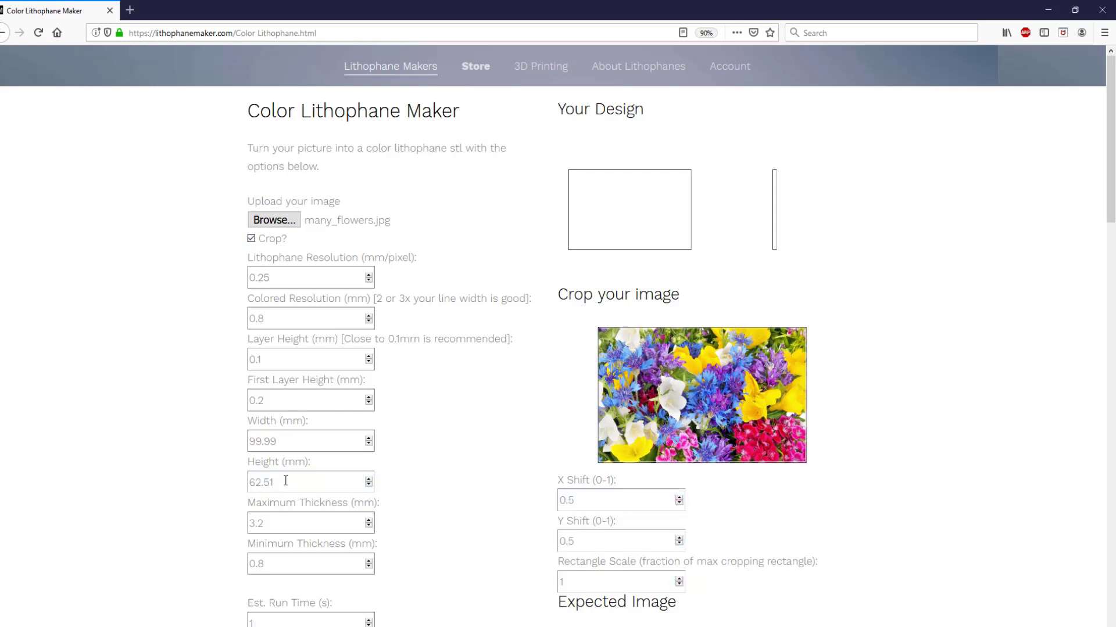
double_click(294, 483)
click(251, 238)
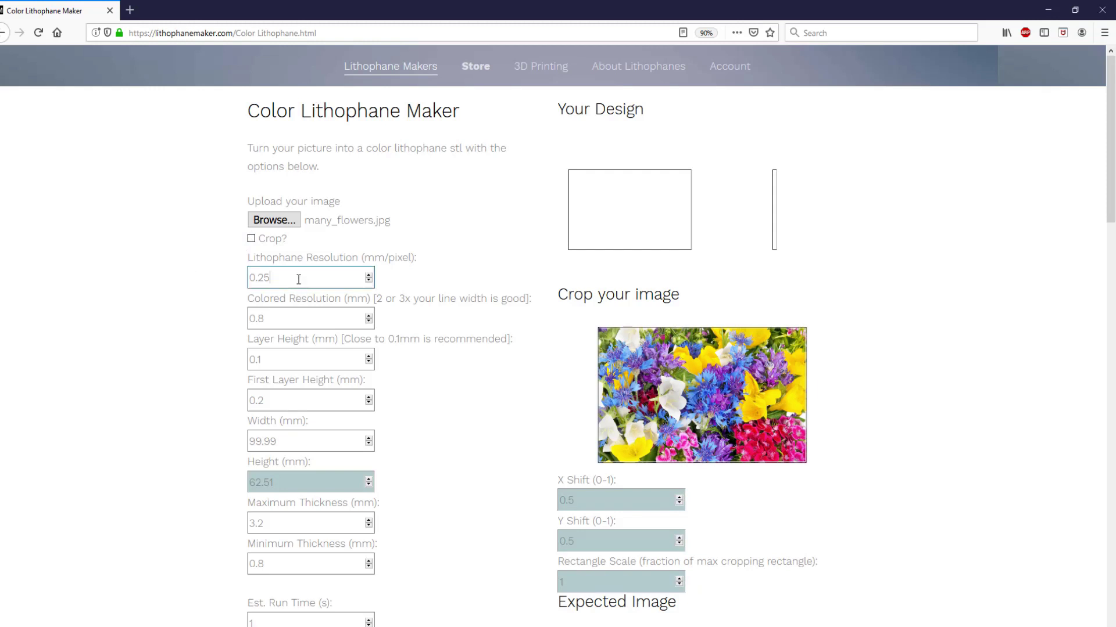
Set the colored resolution to 1.2 mm and generate the expected image preview.
drag(294, 277, 211, 269)
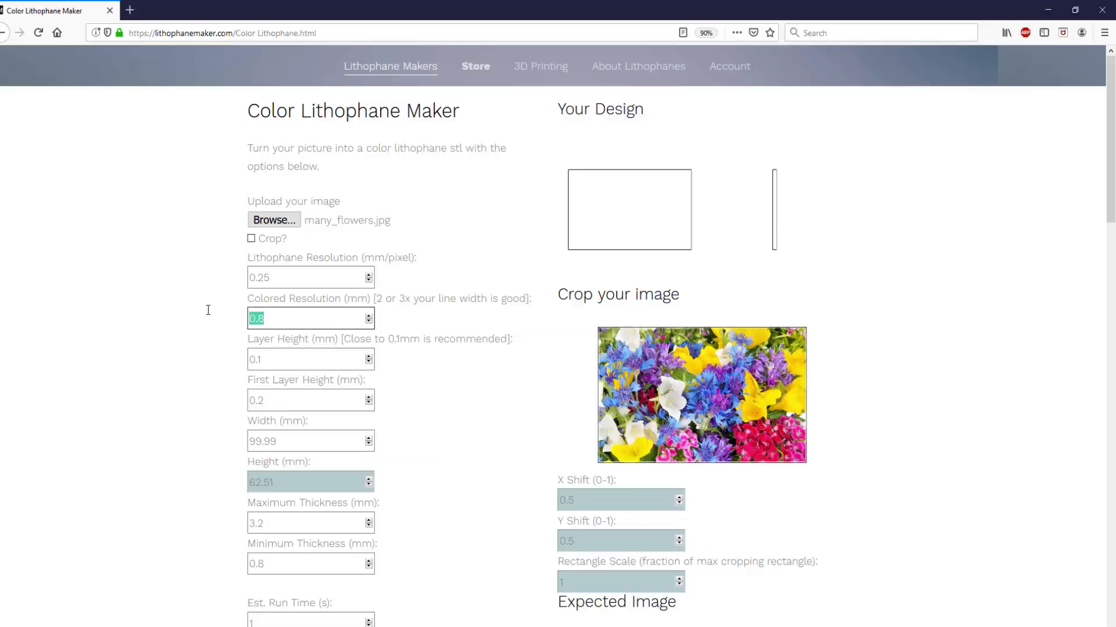
text(1.2)
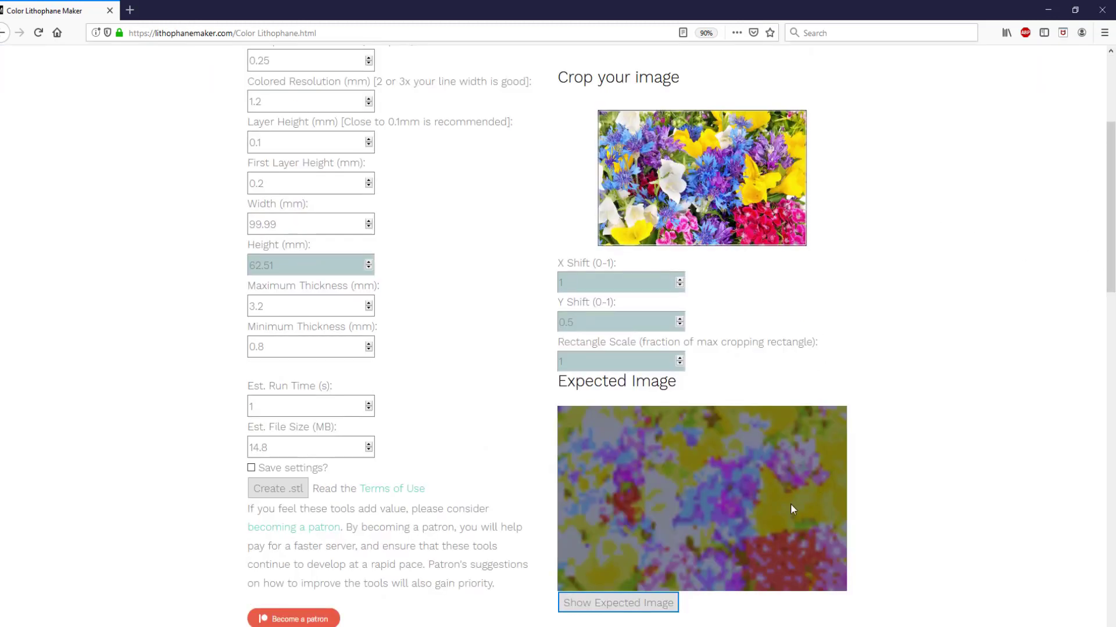
click(800, 462)
Regenerate the expected image with a colored resolution of 0.8 mm and again with 0.4 mm to compare them.
drag(273, 102, 203, 101)
text(0.8)
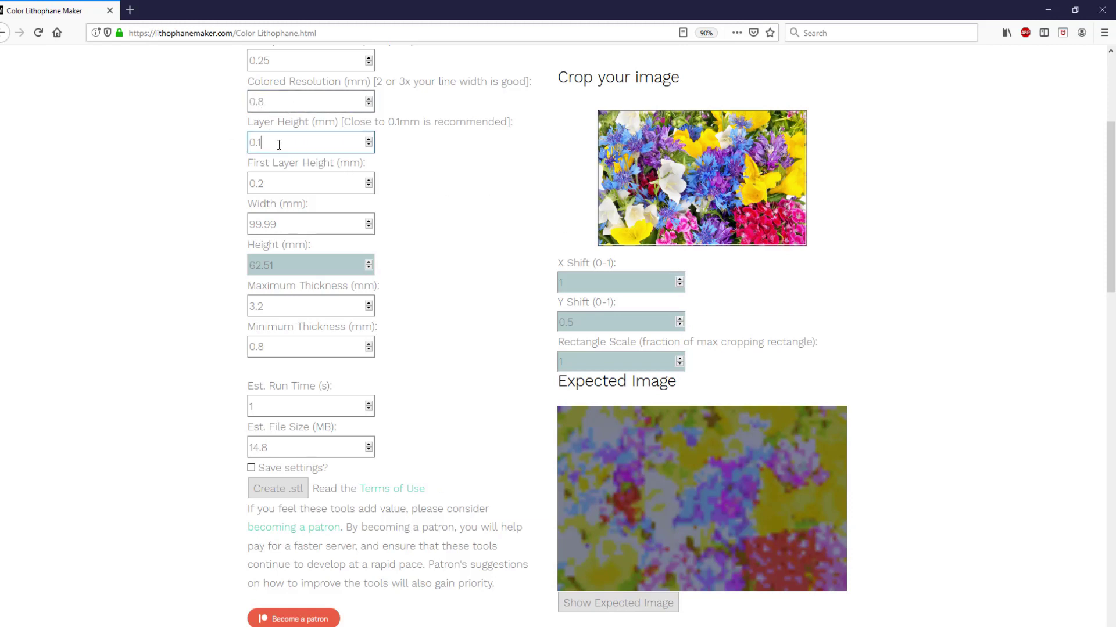
click(617, 604)
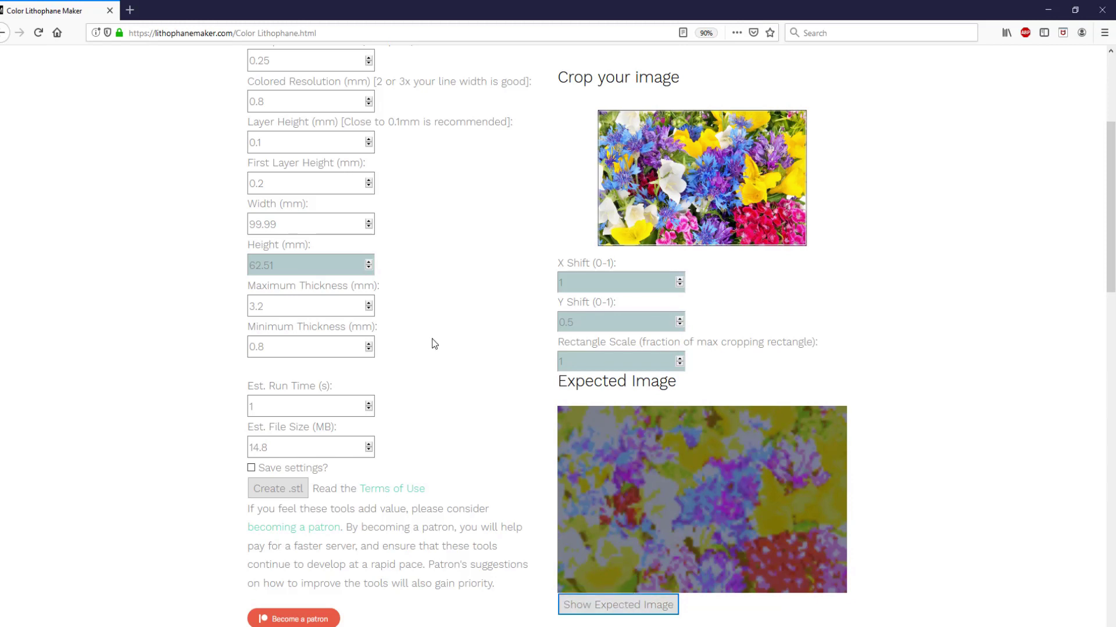
drag(273, 102, 224, 110)
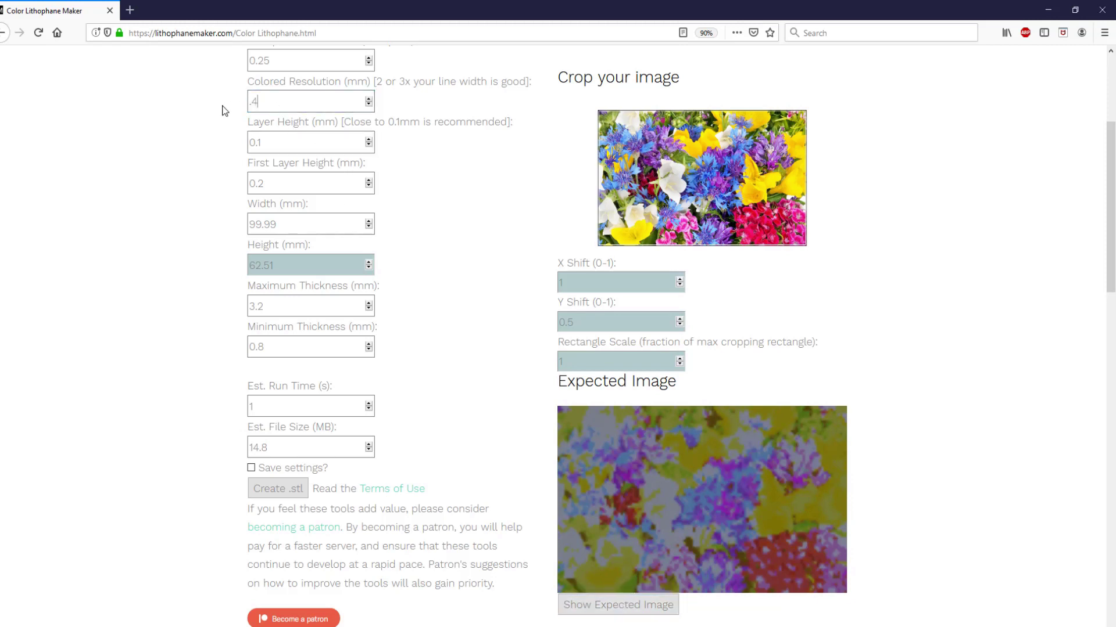
click(591, 608)
Review the colored resolution, width, maximum thickness and minimum thickness settings of the lithophane.
scroll(438, 308, up, 4)
drag(273, 318, 207, 309)
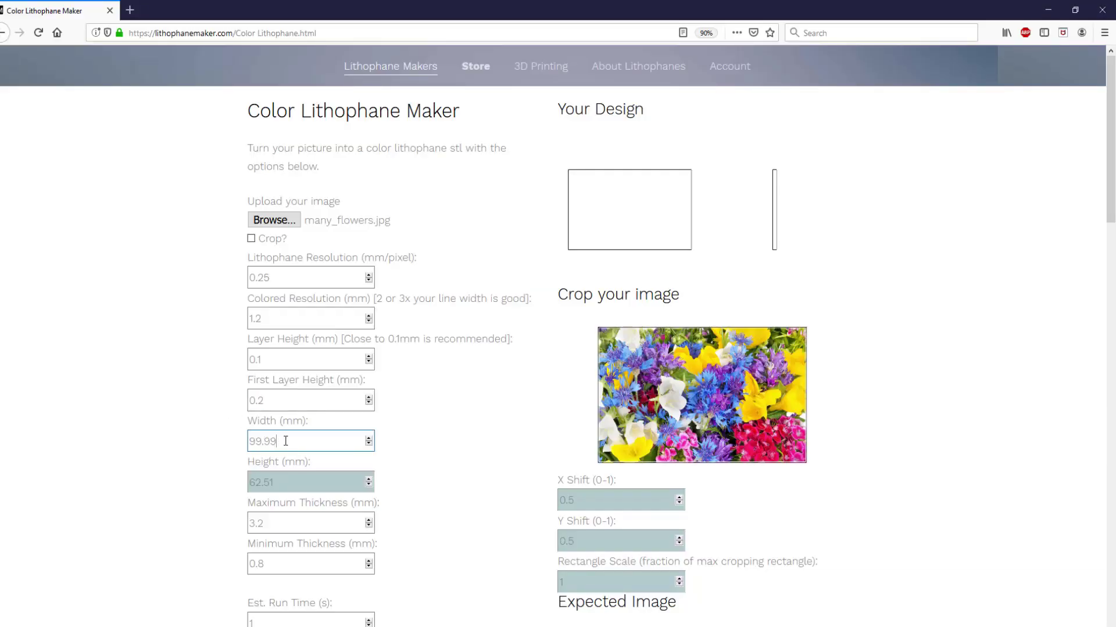
drag(280, 441, 227, 433)
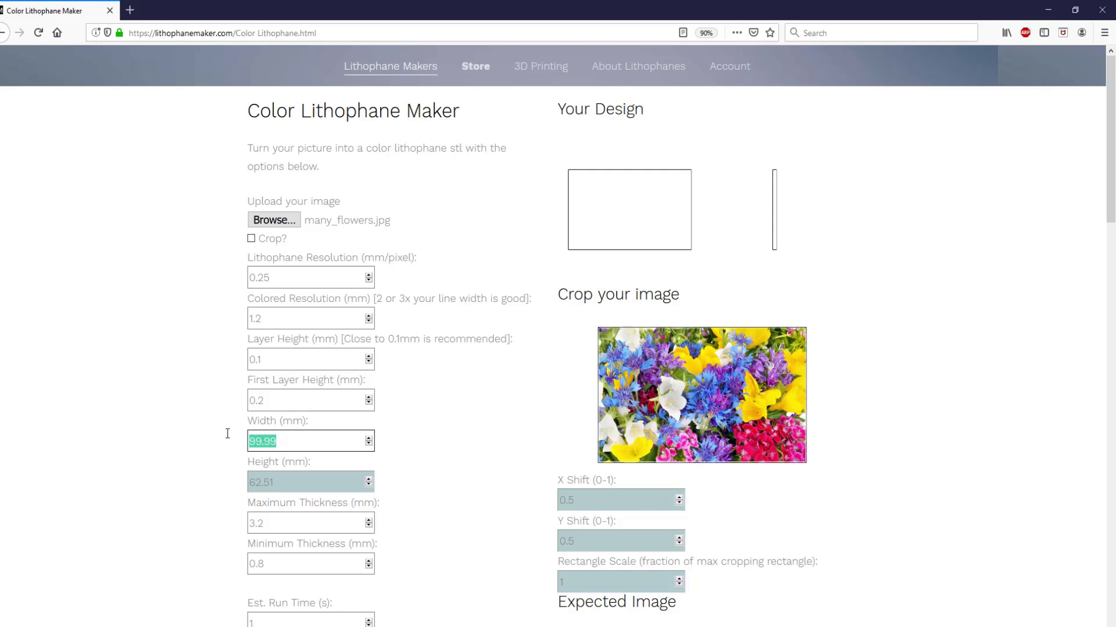
drag(276, 518, 213, 508)
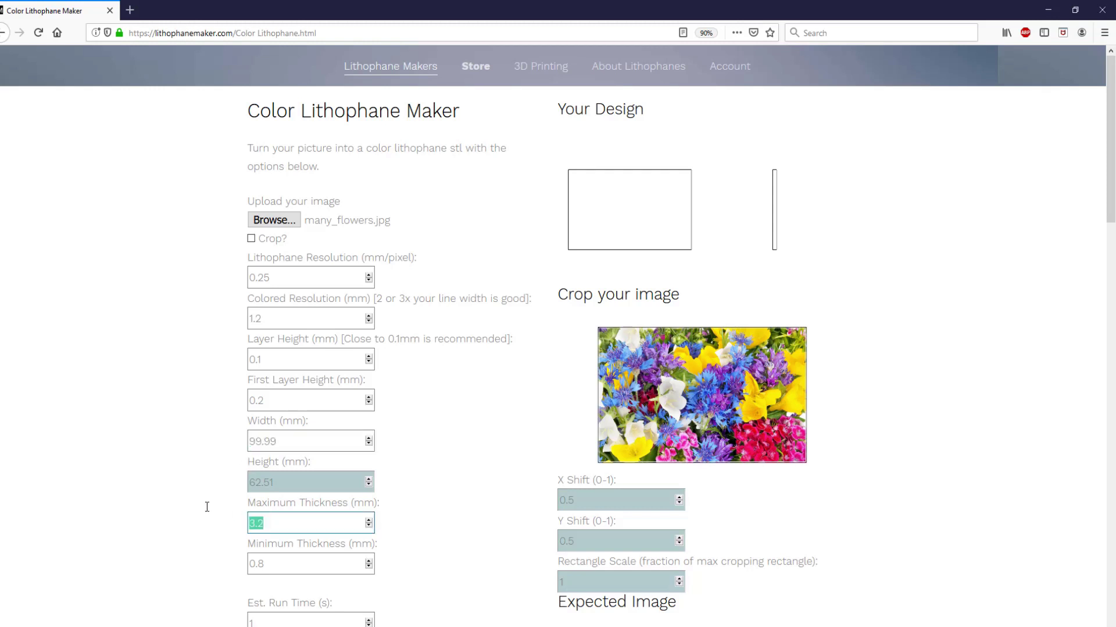
drag(272, 561, 229, 561)
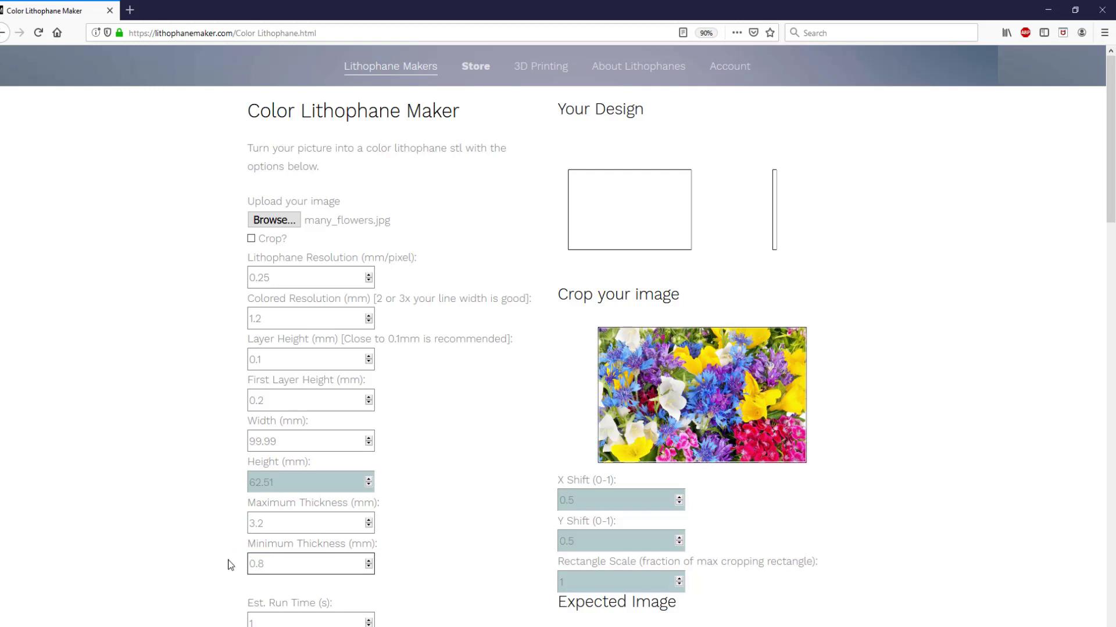
click(230, 562)
scroll(229, 552, down, 3)
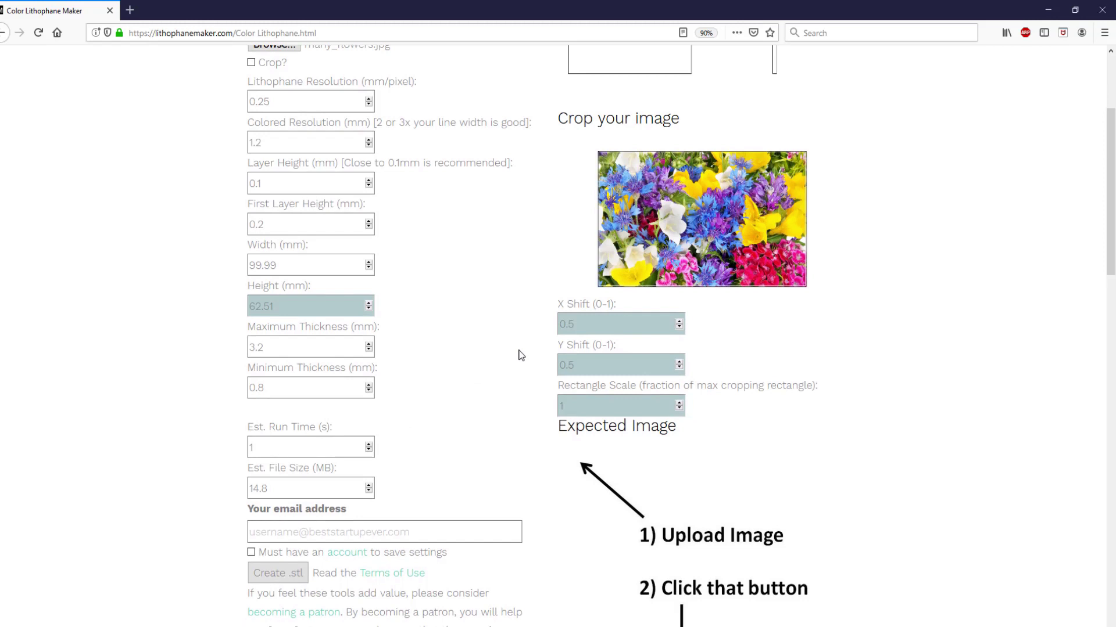
Try cropping the image with a rectangle scale of 0.5 and a changed X shift.
click(251, 62)
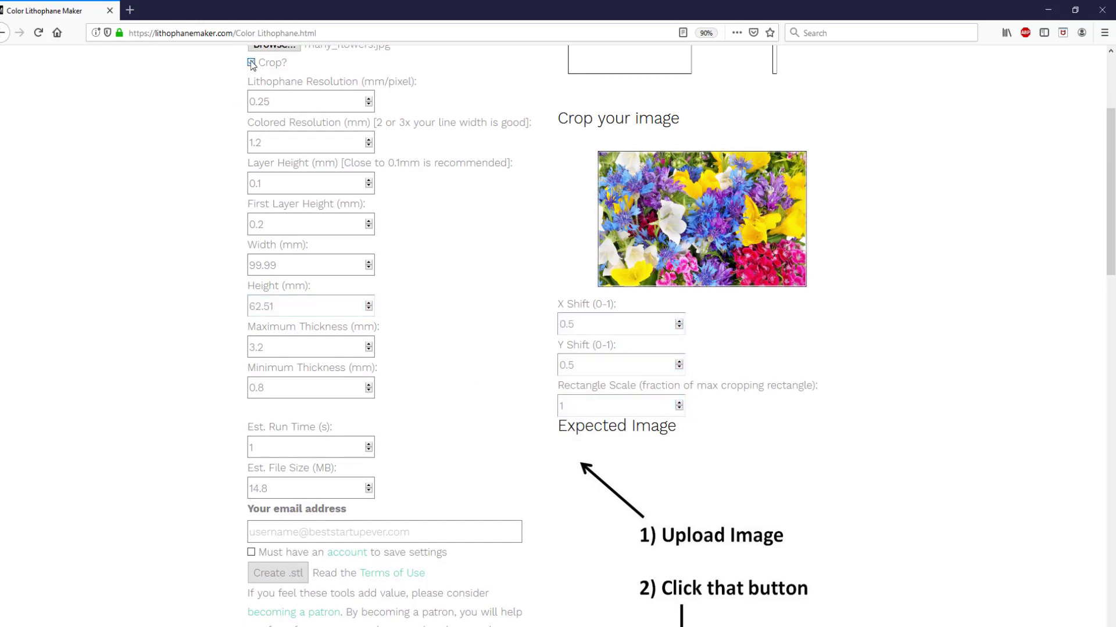
drag(571, 405, 545, 406)
text(0.5)
click(588, 367)
drag(586, 327, 527, 323)
text(0.)
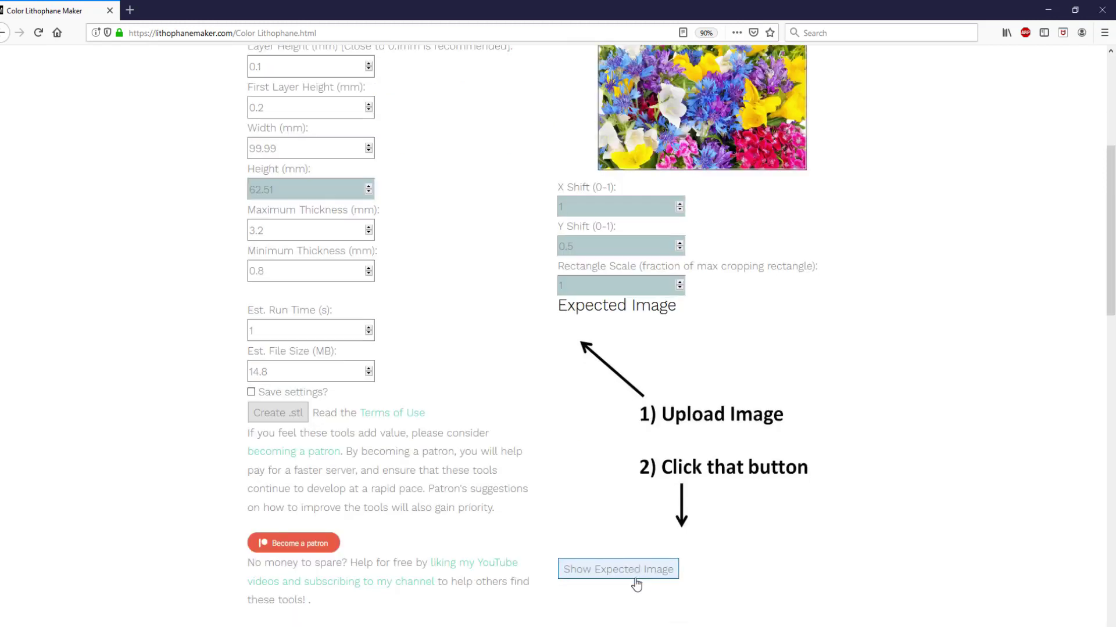
Generate the expected image preview and create the lithophane STL files from the uploaded picture.
click(636, 581)
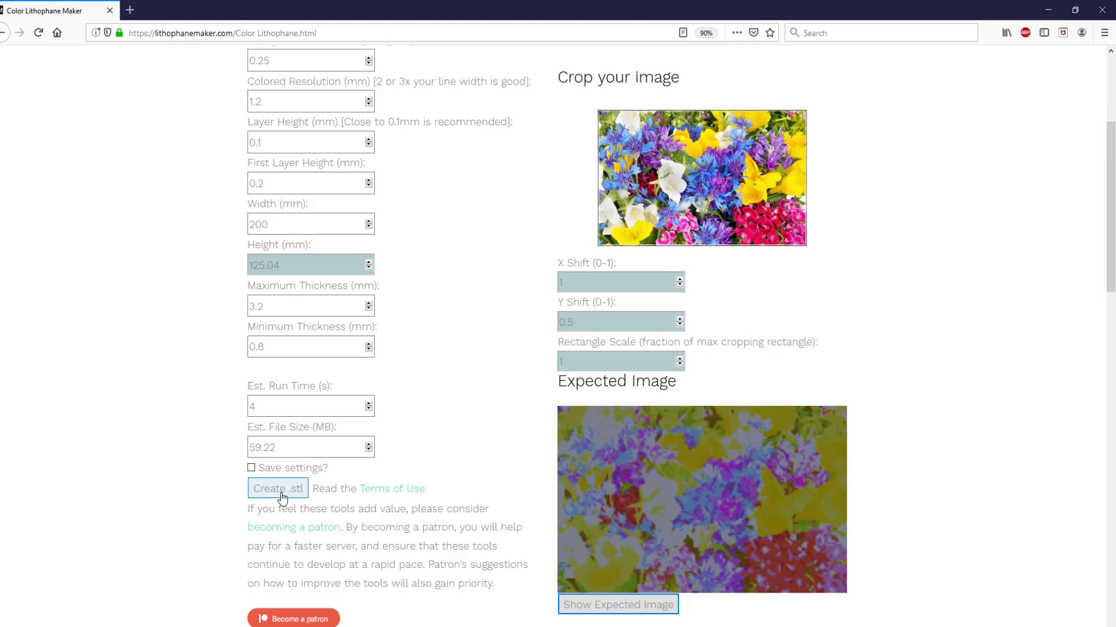
click(278, 489)
scroll(282, 497, down, 9)
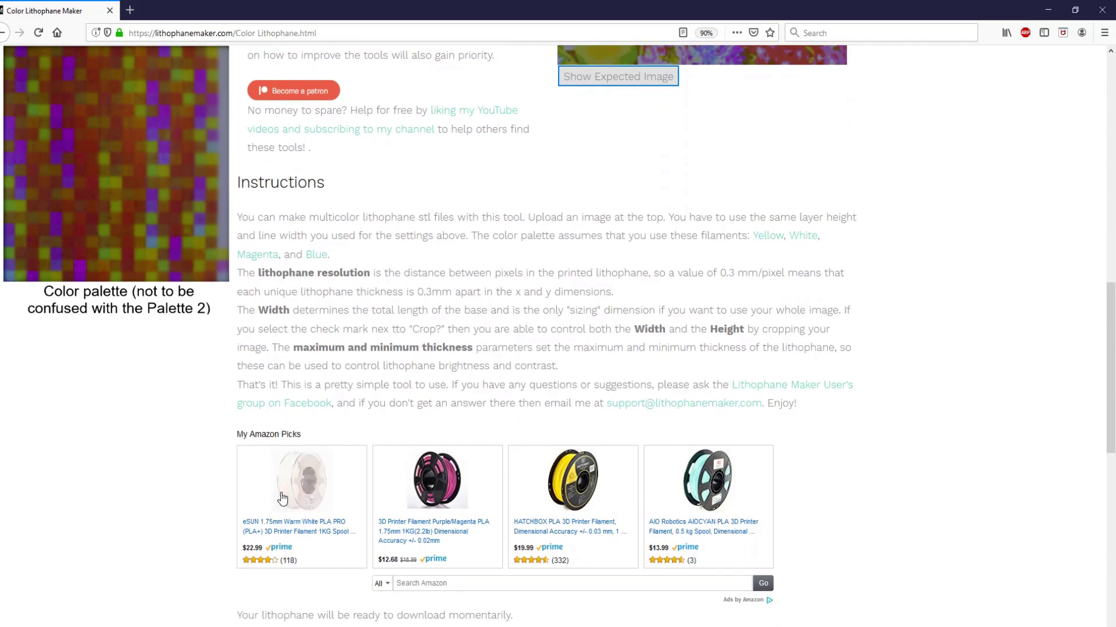
scroll(282, 498, down, 4)
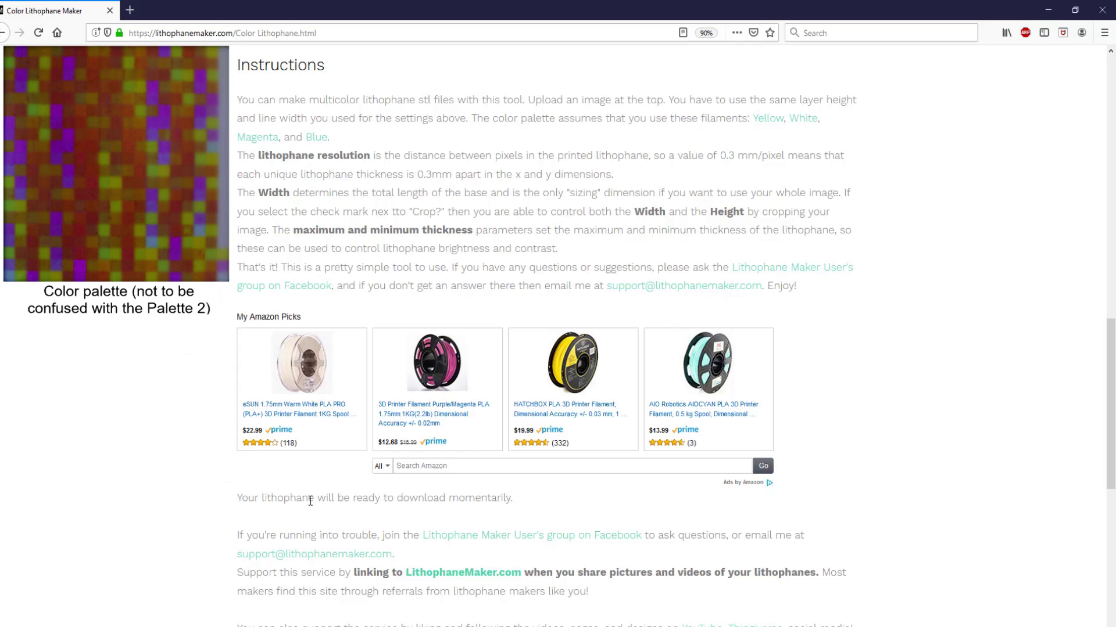
scroll(200, 451, up, 8)
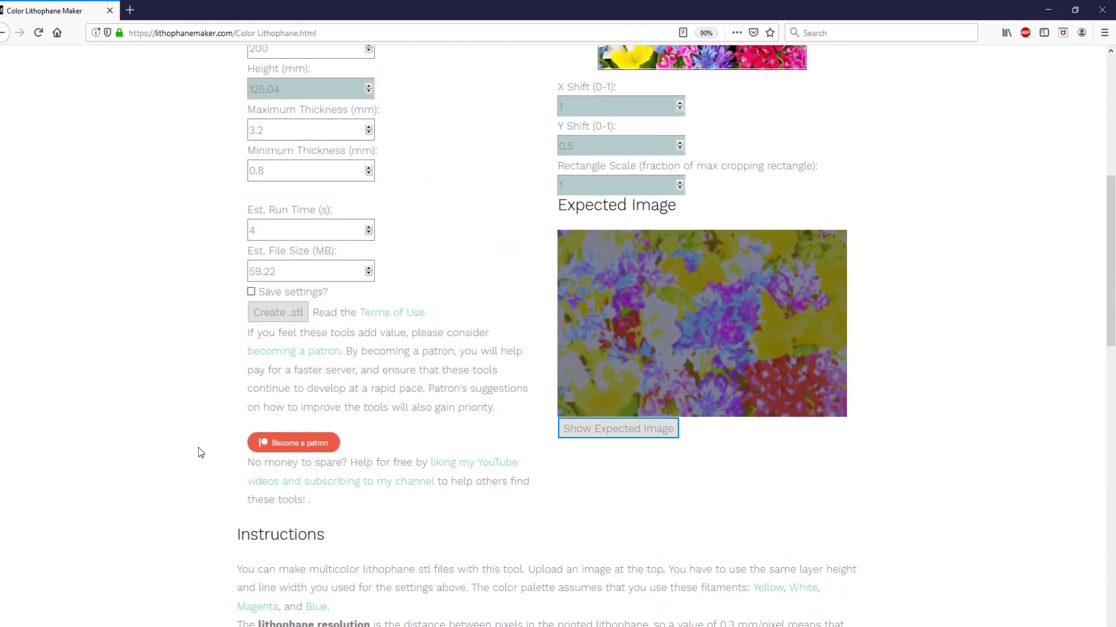
click(273, 320)
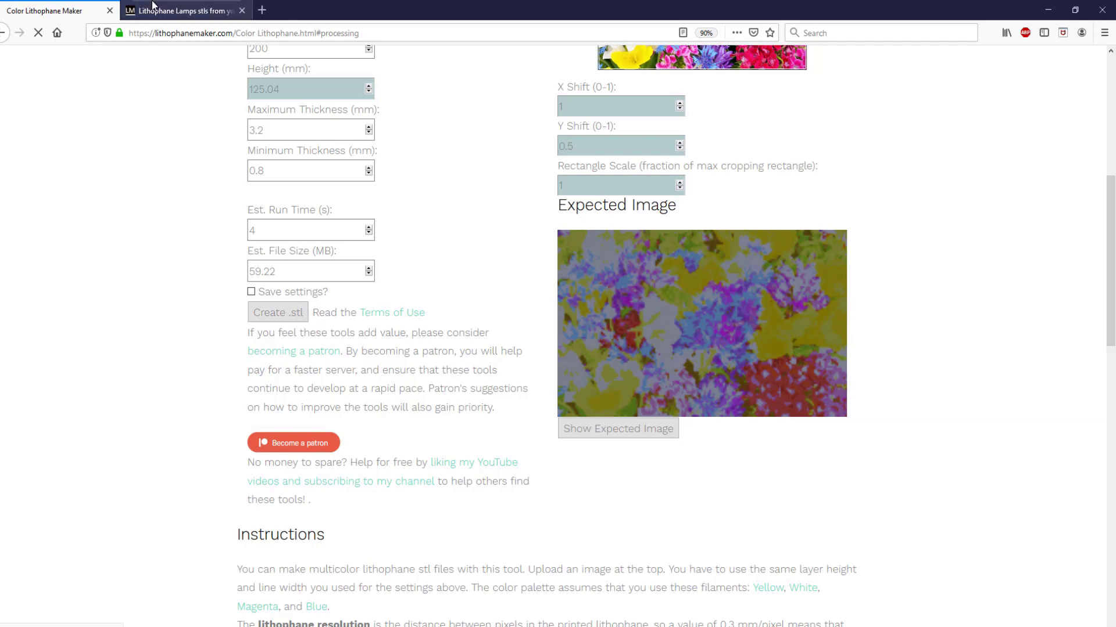
Dismiss the many_flowers.zip download prompt and read the site's terms on how uploaded pictures are used.
click(155, 6)
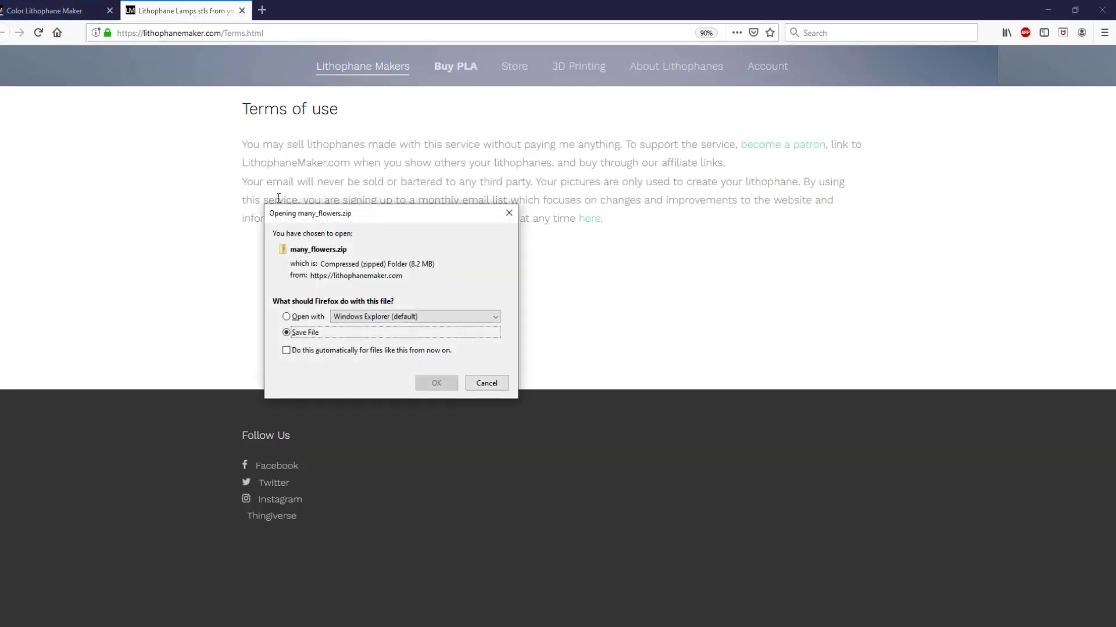
click(490, 386)
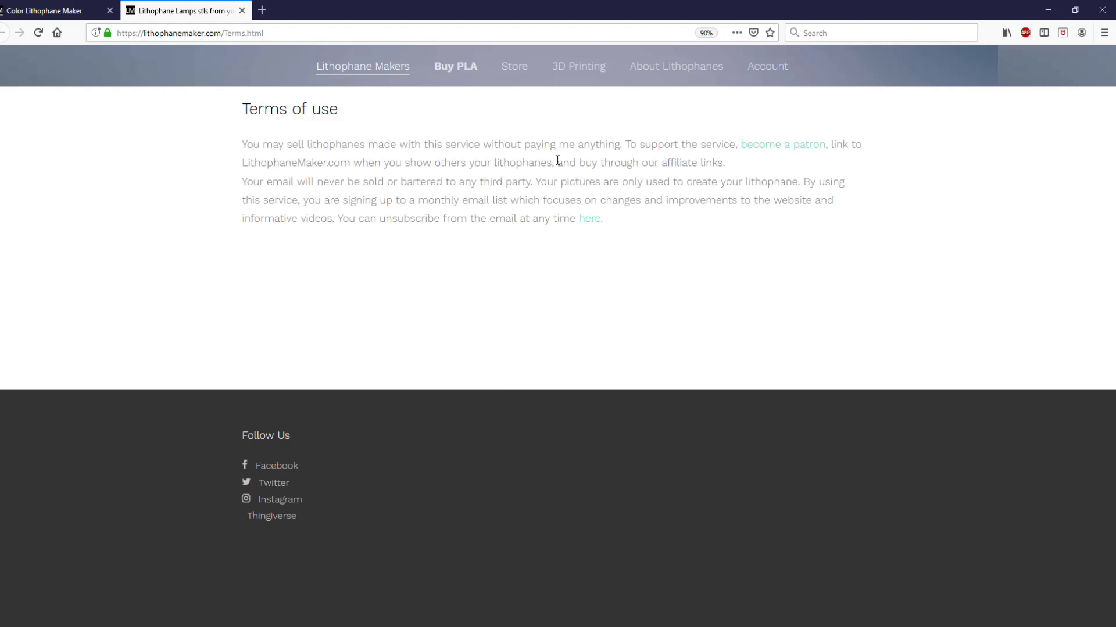
drag(536, 181, 798, 182)
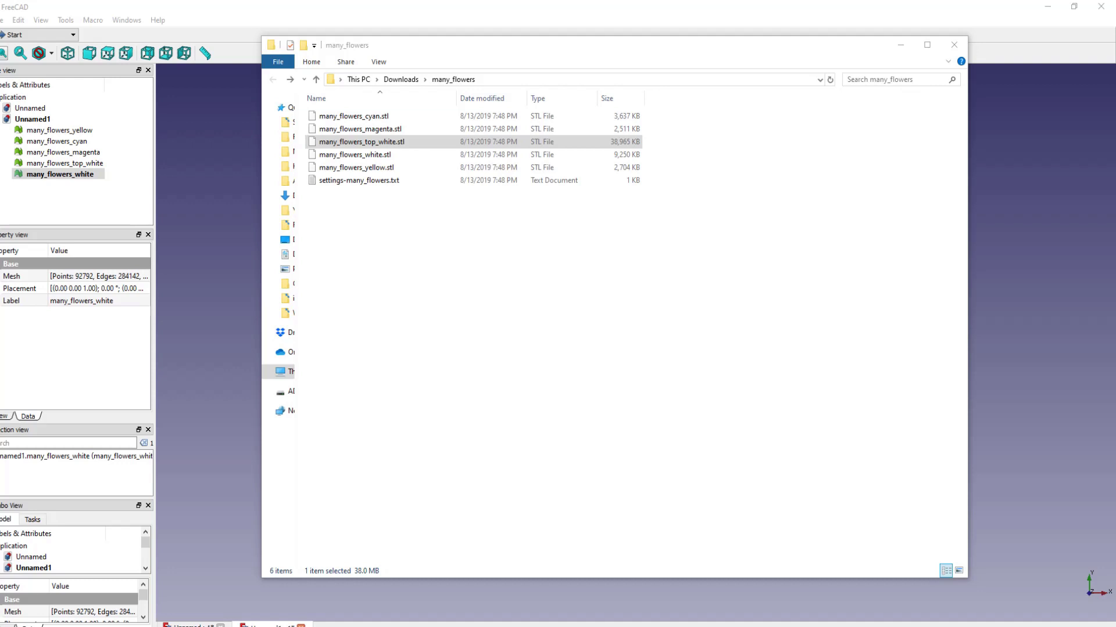
Examine the color and white STL files, the top white STL and the settings text file in the many_flowers folder.
drag(674, 173, 637, 116)
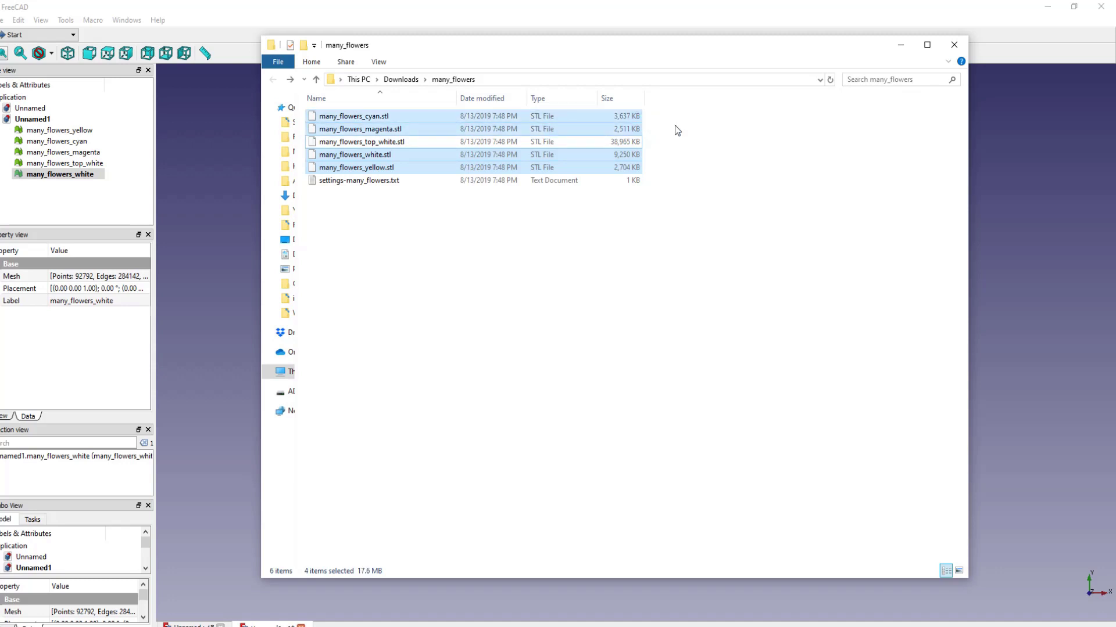
click(627, 140)
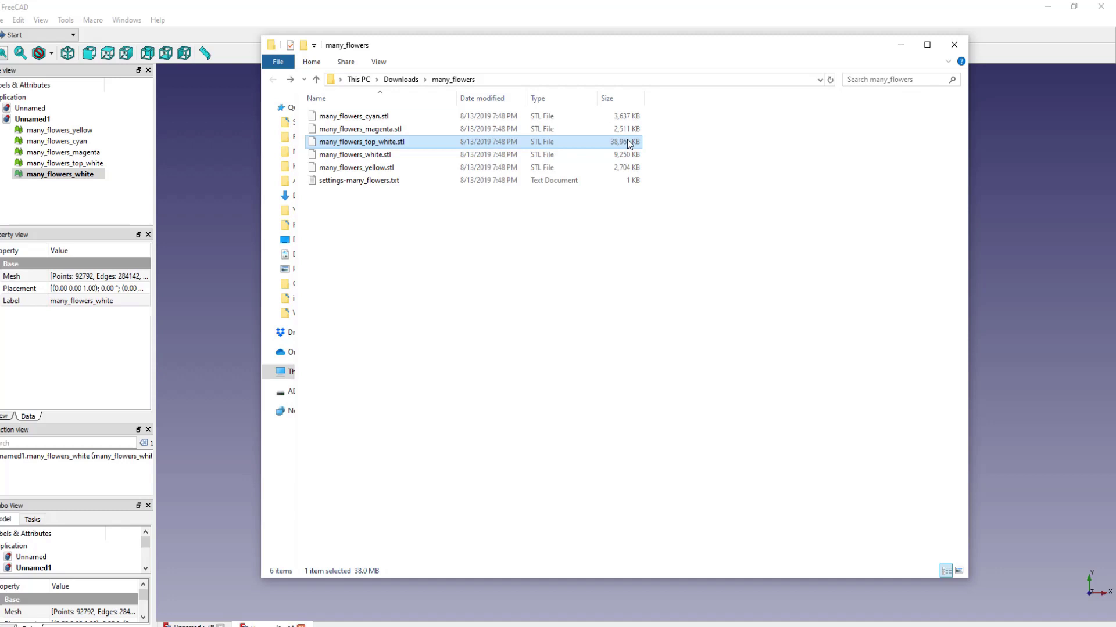
click(630, 180)
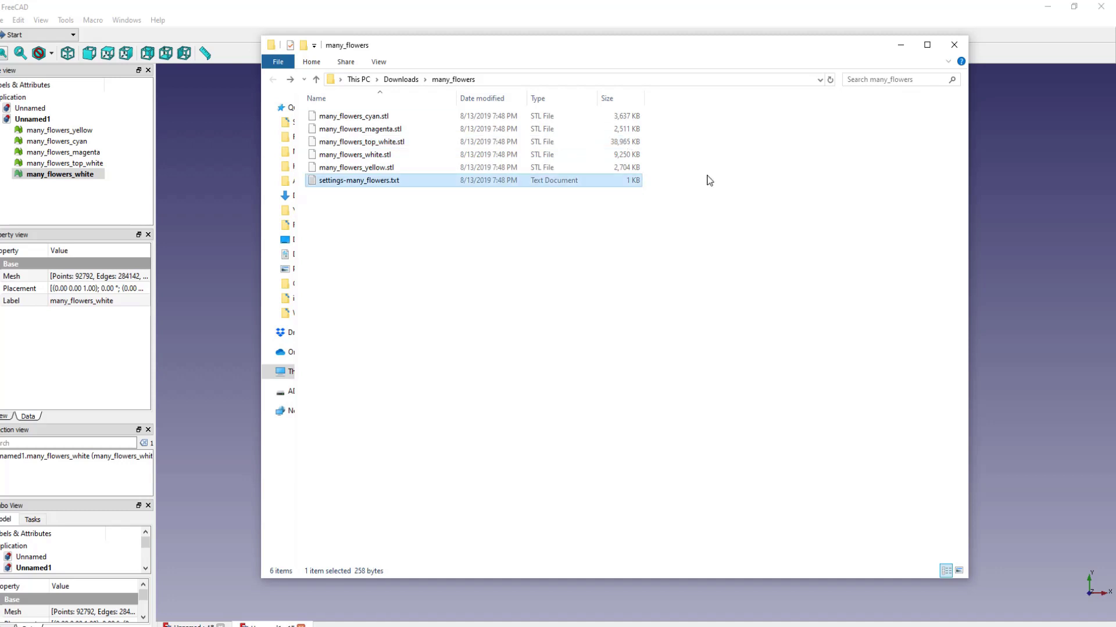
Switch to FreeCAD and temporarily hide the many_flowers_top_white mesh to examine the corner of the color layers beneath it.
click(671, 22)
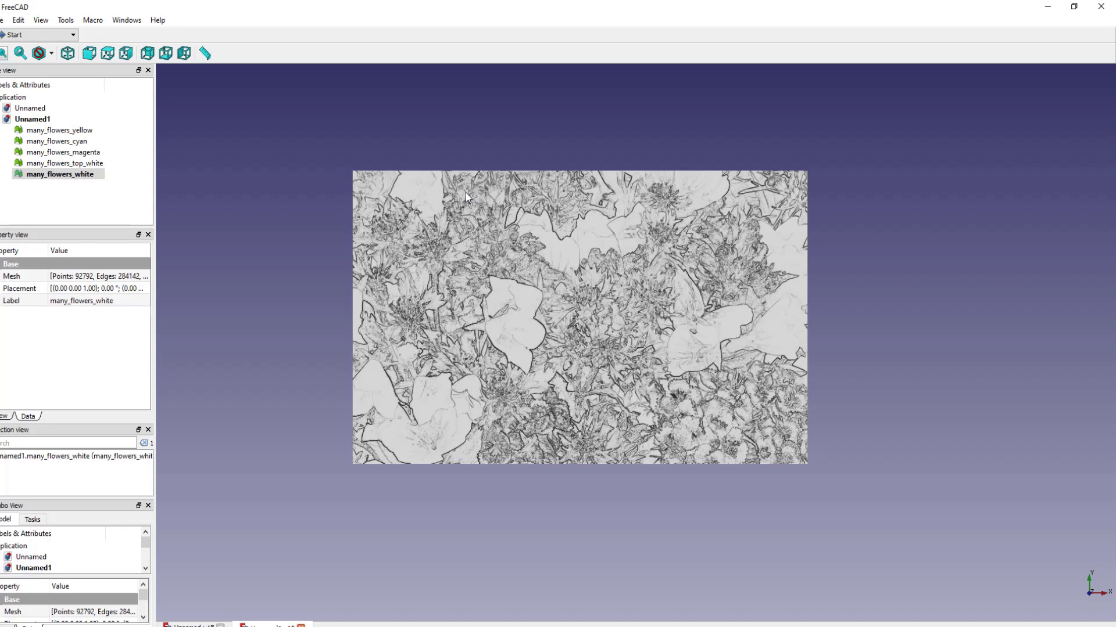
click(64, 163)
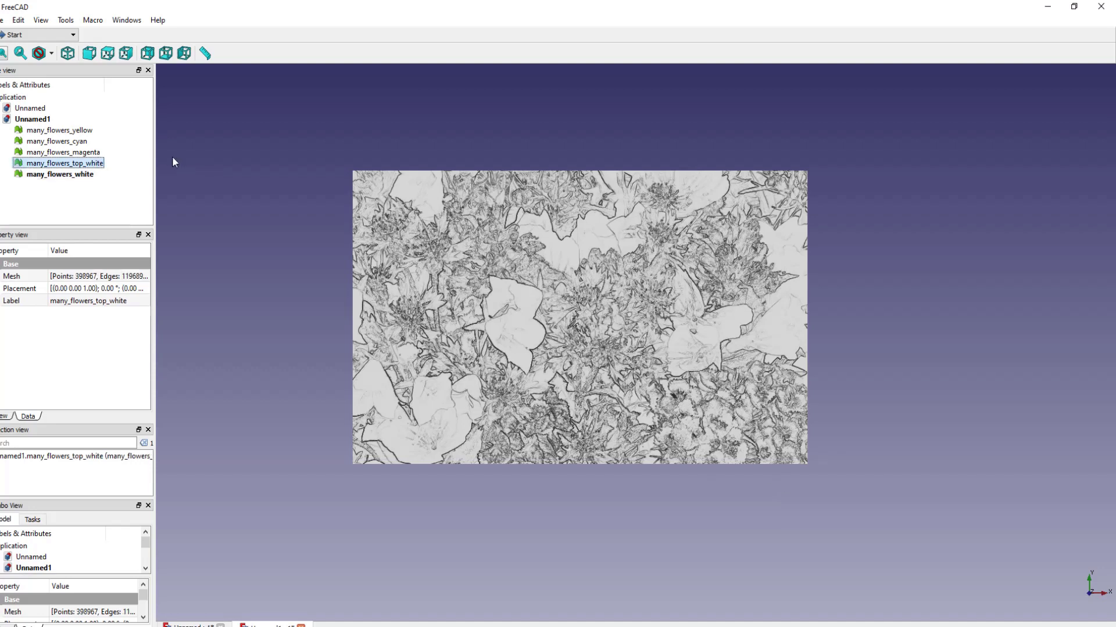
key(space)
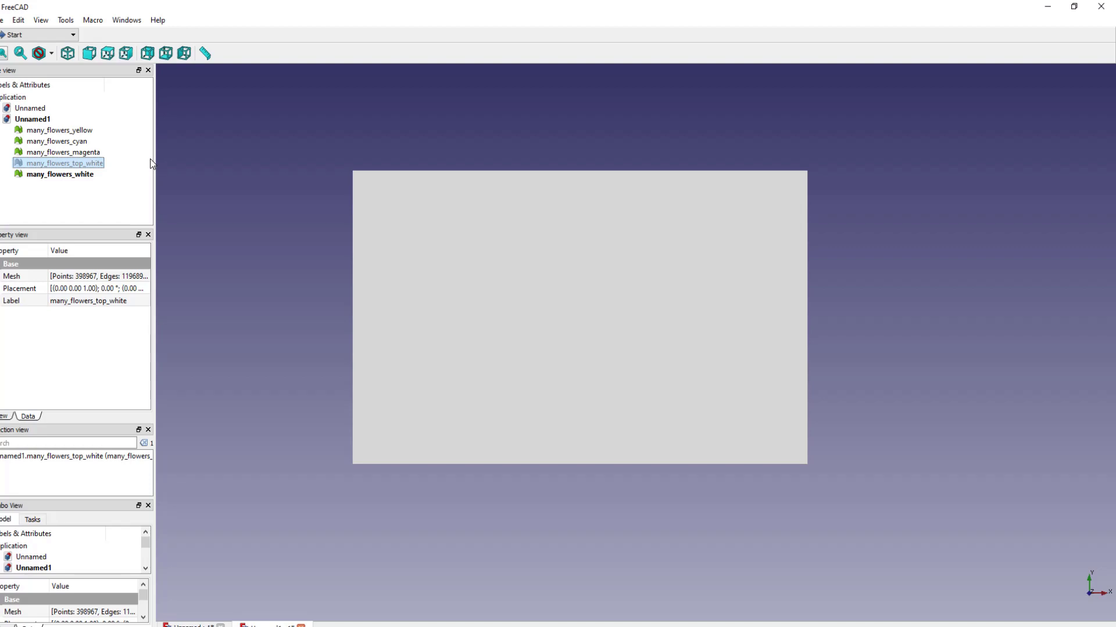
middle_drag(433, 406, 556, 353)
scroll(556, 352, up, 5)
click(65, 20)
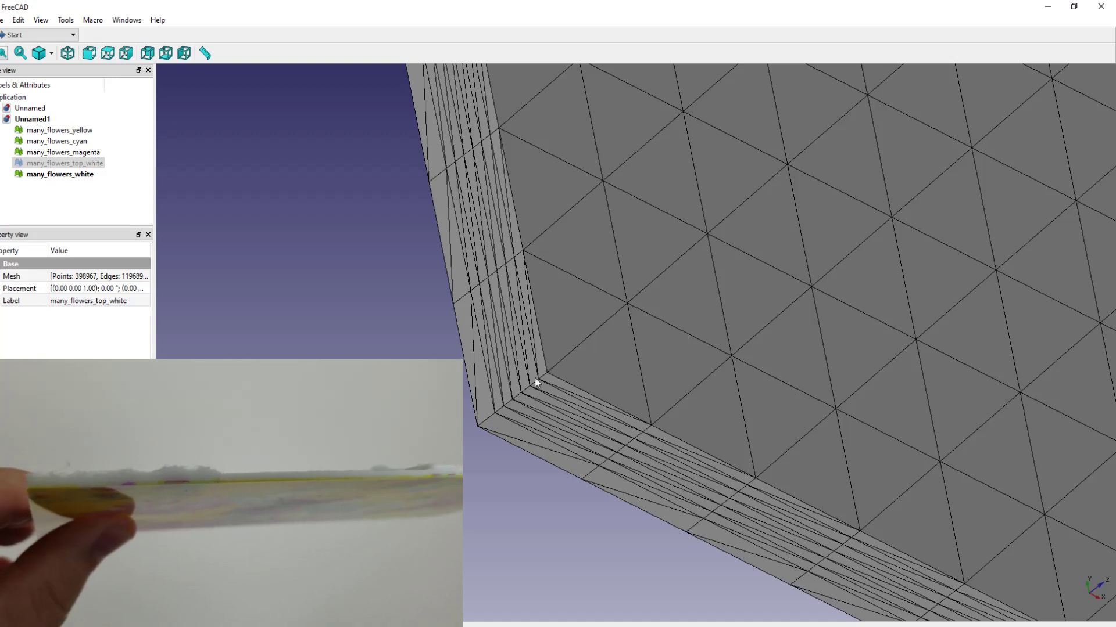
click(75, 164)
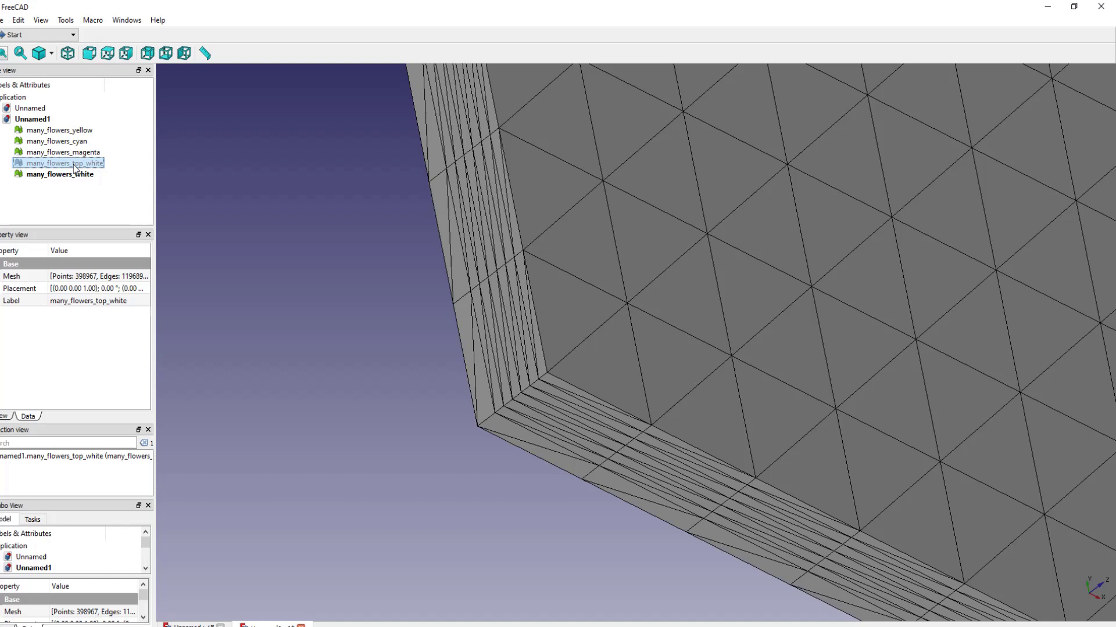
key(space)
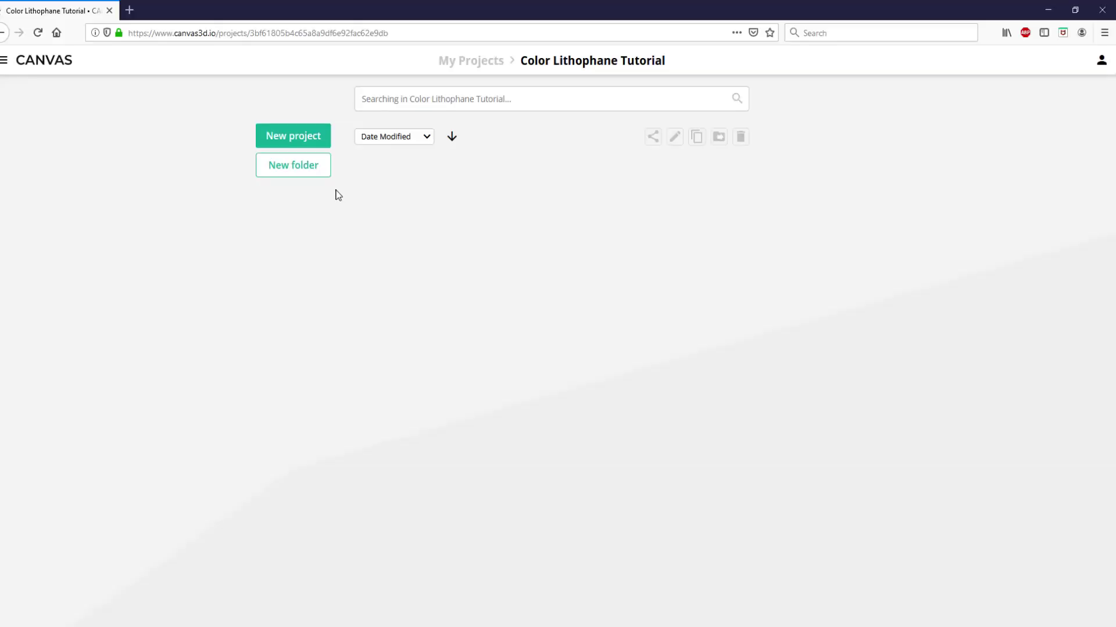
Switch to CANVAS, create a new project and upload the five many_flowers STL files as grouped multi-material models.
click(309, 143)
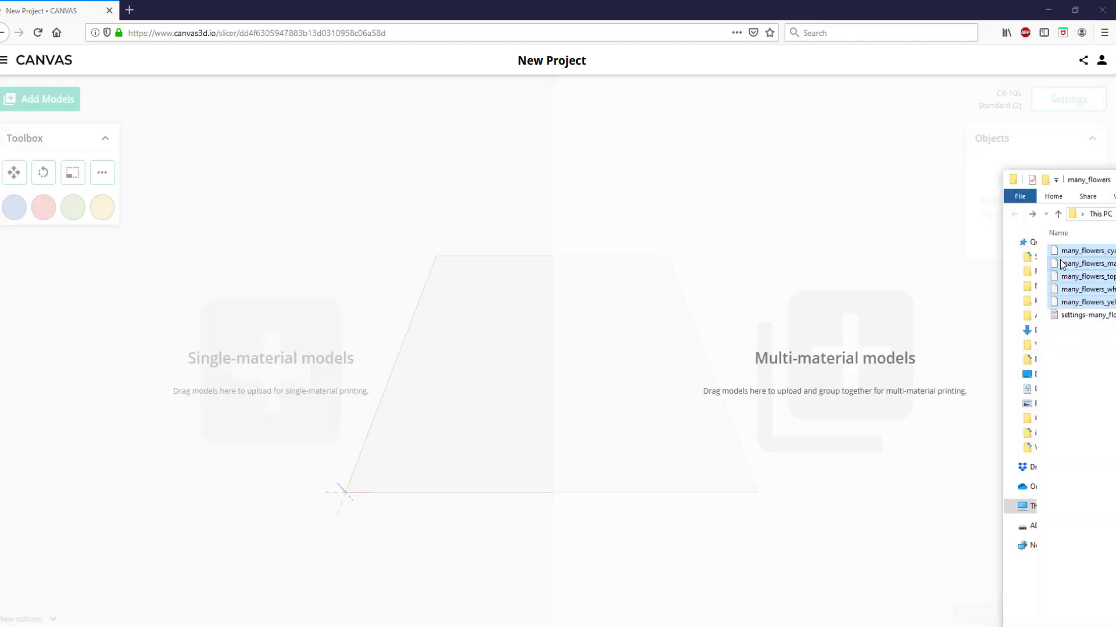
drag(1059, 259, 794, 366)
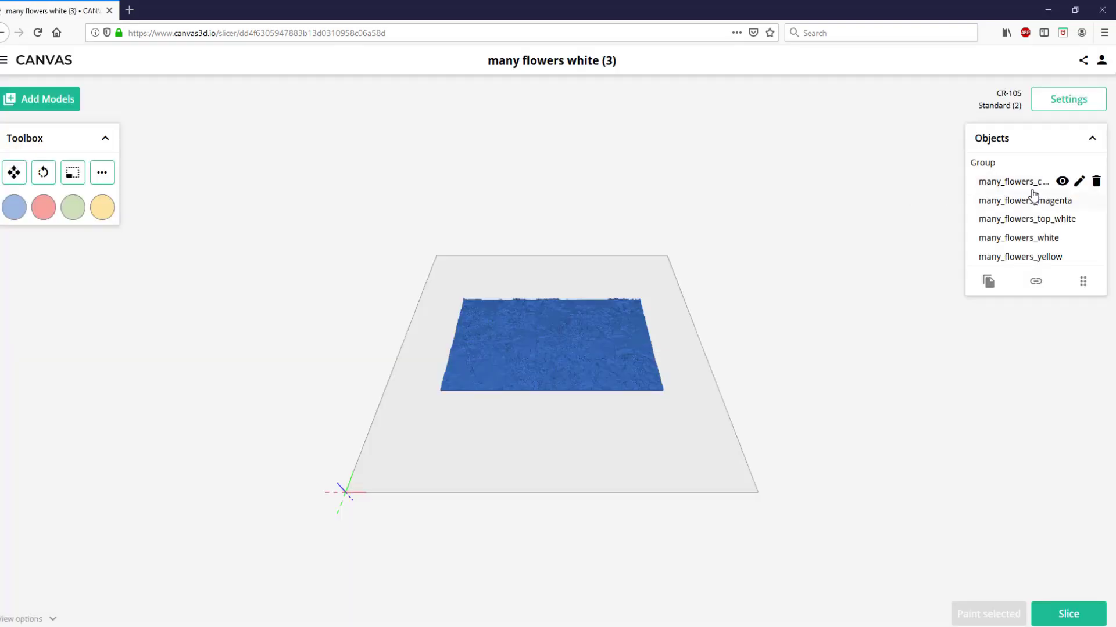
Hide the many_flowers_cyan, many_flowers_magenta and many_flowers_yellow objects in the group.
click(1060, 183)
click(1061, 202)
click(1062, 257)
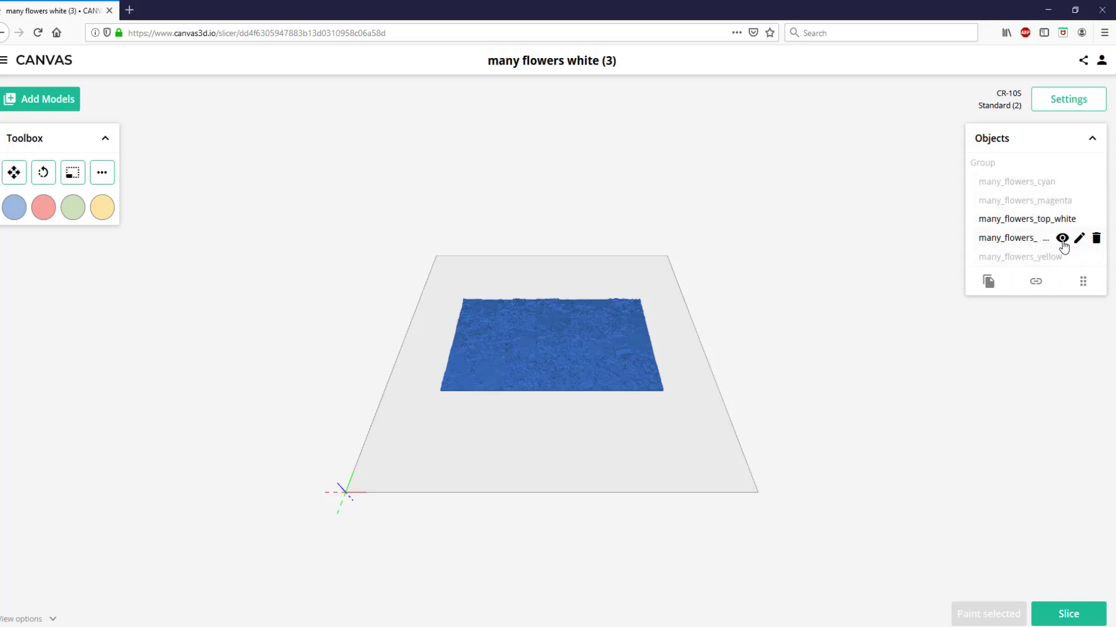
Hide many_flowers_white and set the second, third and fourth palette colors to dark purple, yellow and white.
click(1061, 239)
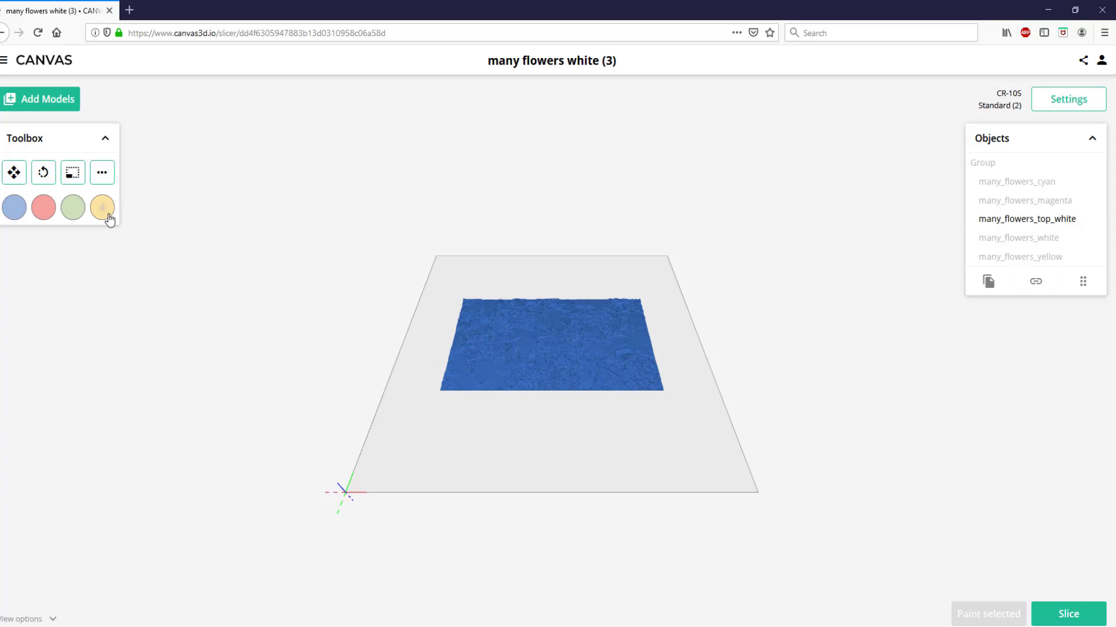
click(44, 208)
click(105, 263)
click(72, 207)
click(48, 263)
click(102, 207)
click(86, 283)
Paint the magenta, yellow and white flower objects in their matching palette colors and show the whole group again.
click(1063, 238)
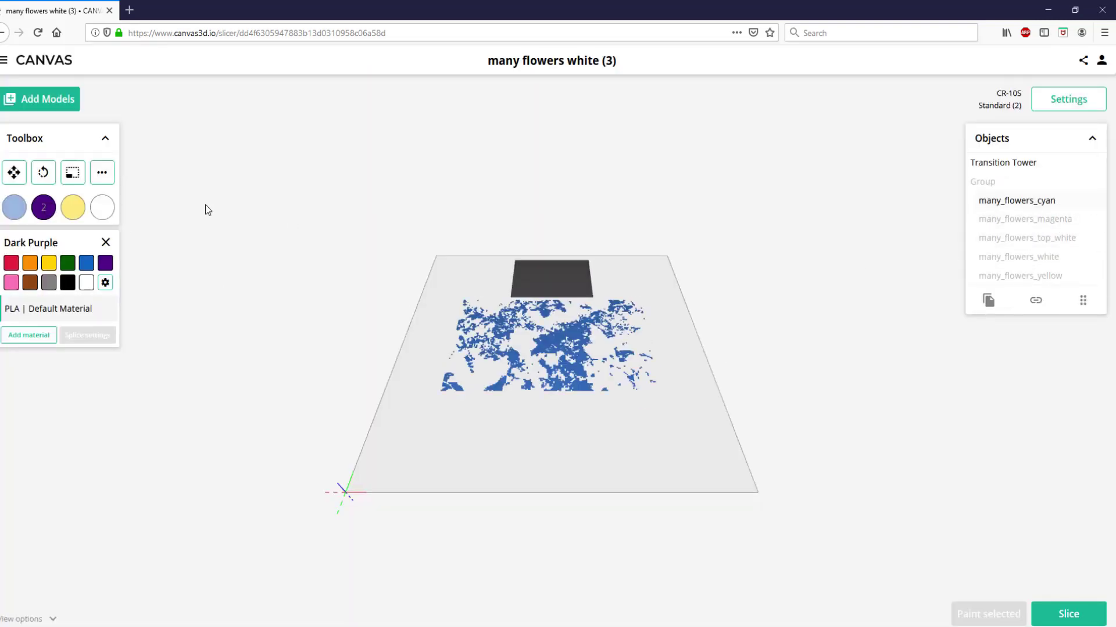
click(73, 208)
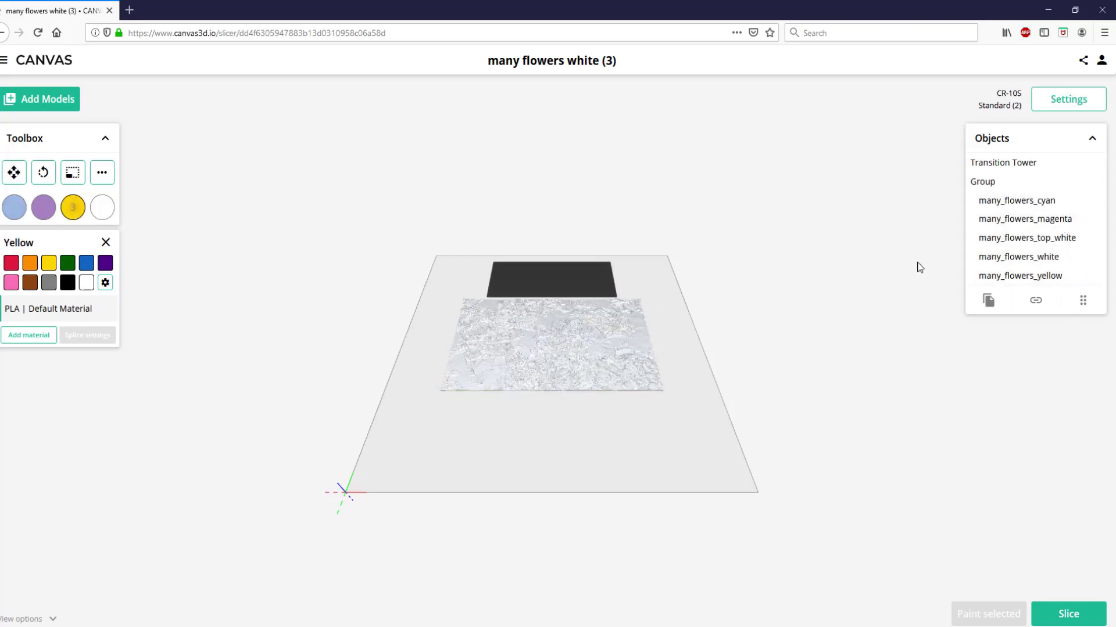
double_click(552, 346)
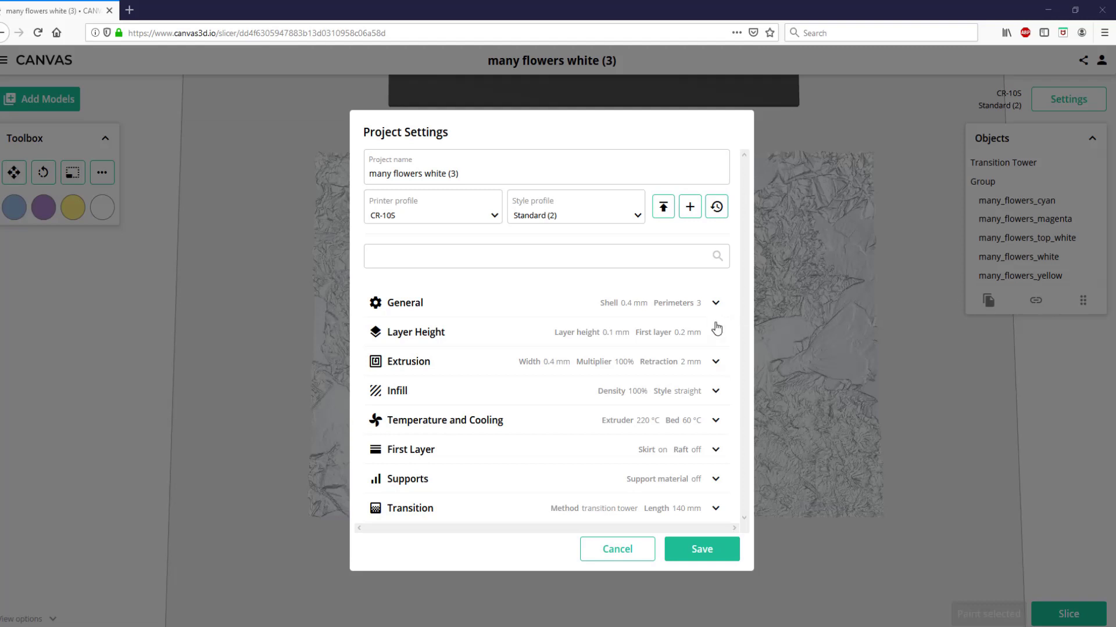
Review the layer height, general, extrusion and transition sections of the project settings.
click(715, 332)
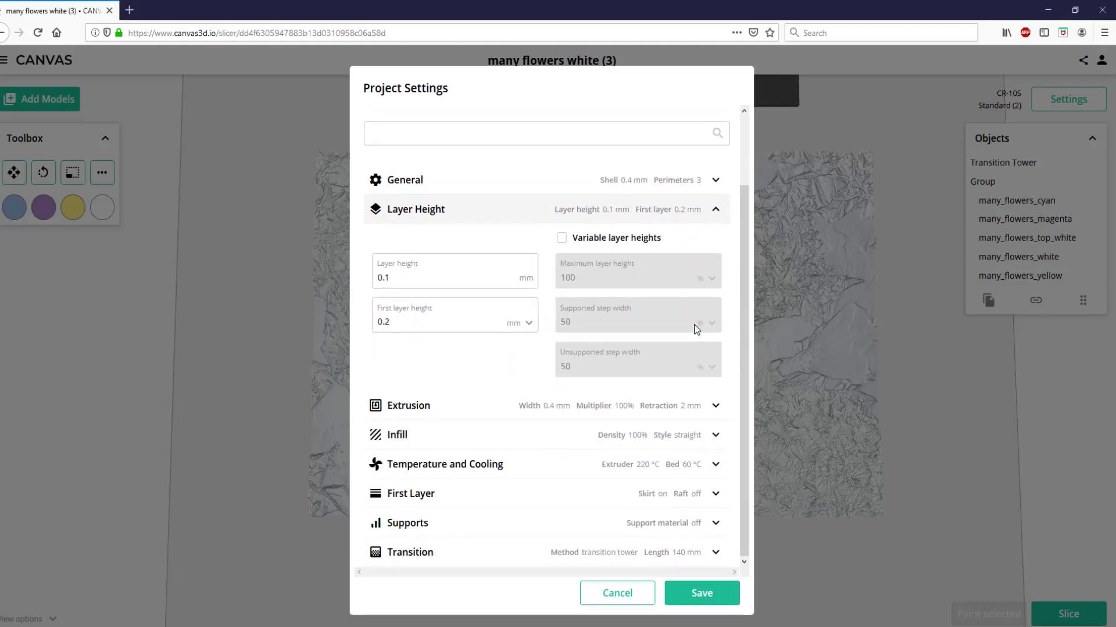
mouse_move(696, 328)
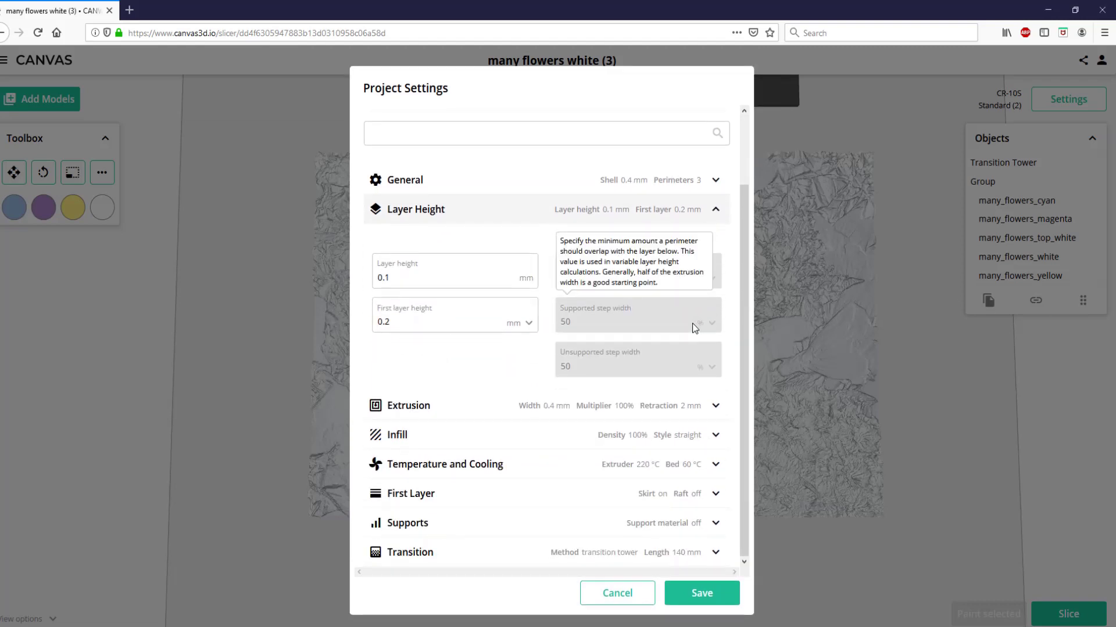
mouse_move(499, 332)
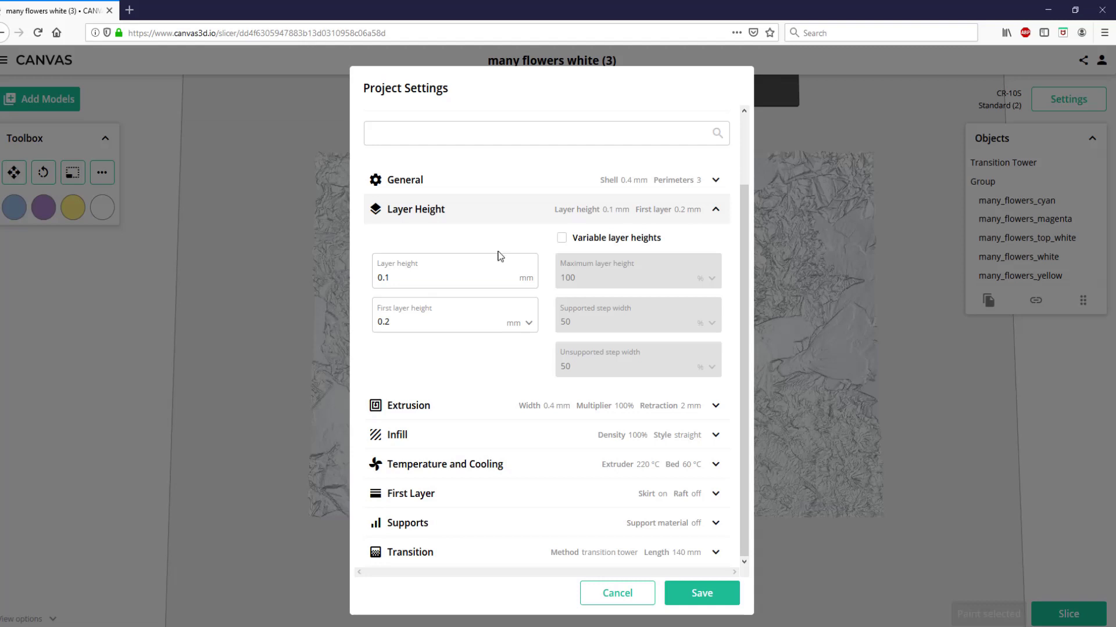
mouse_move(498, 256)
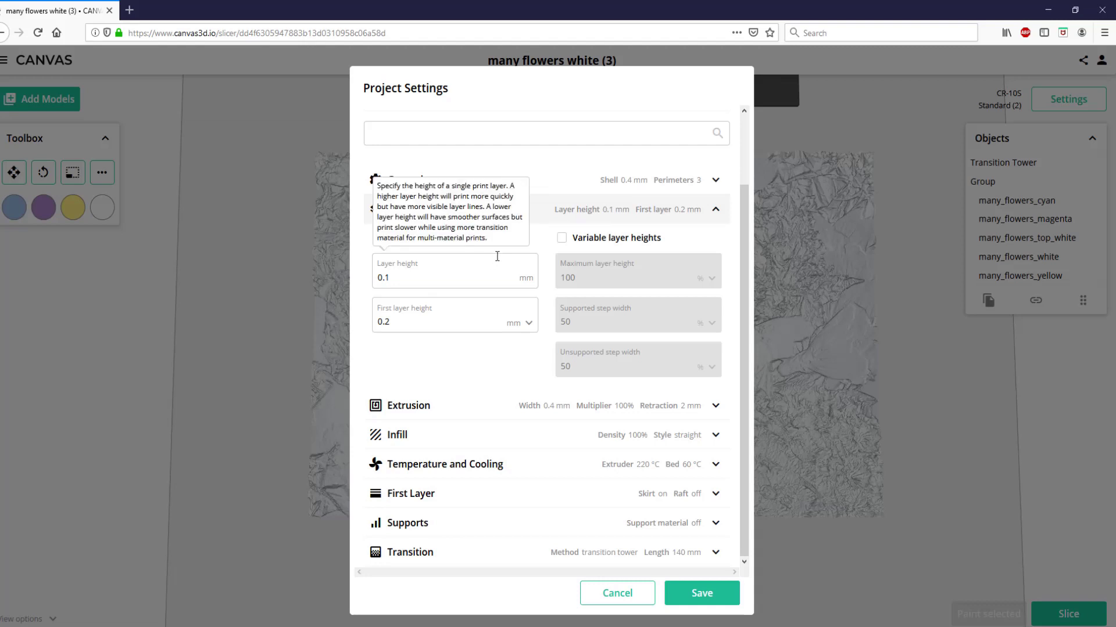
click(715, 212)
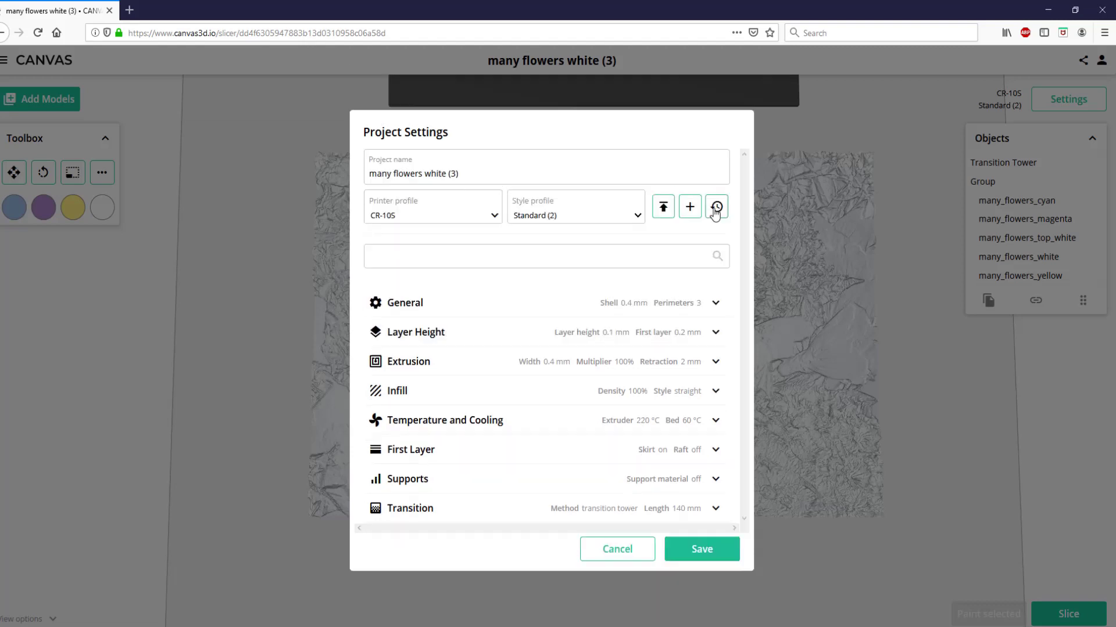
click(715, 304)
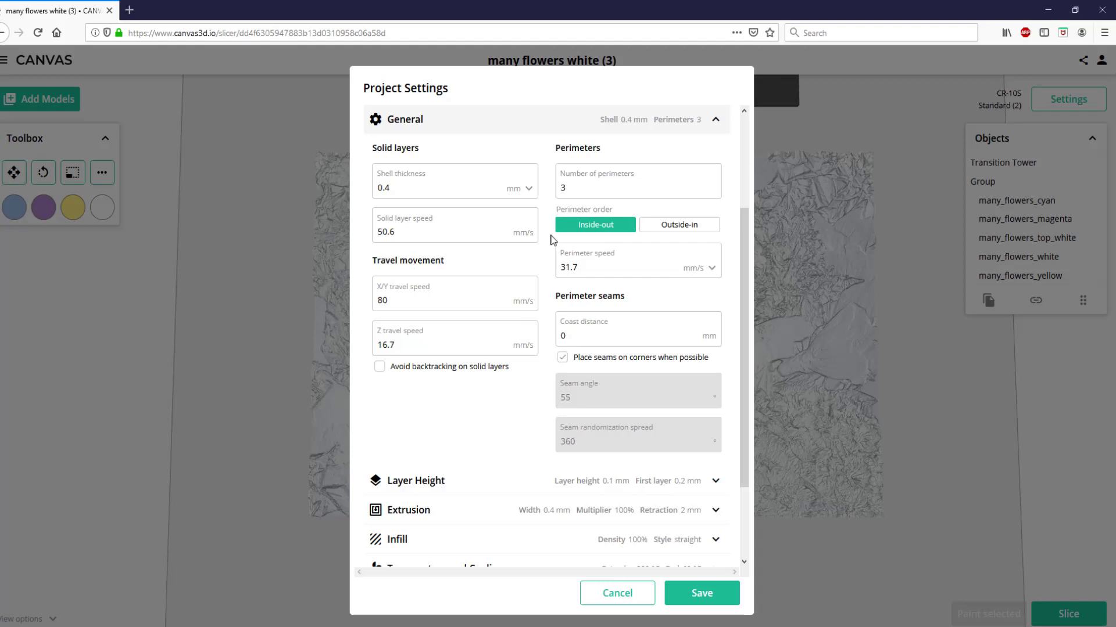
click(557, 511)
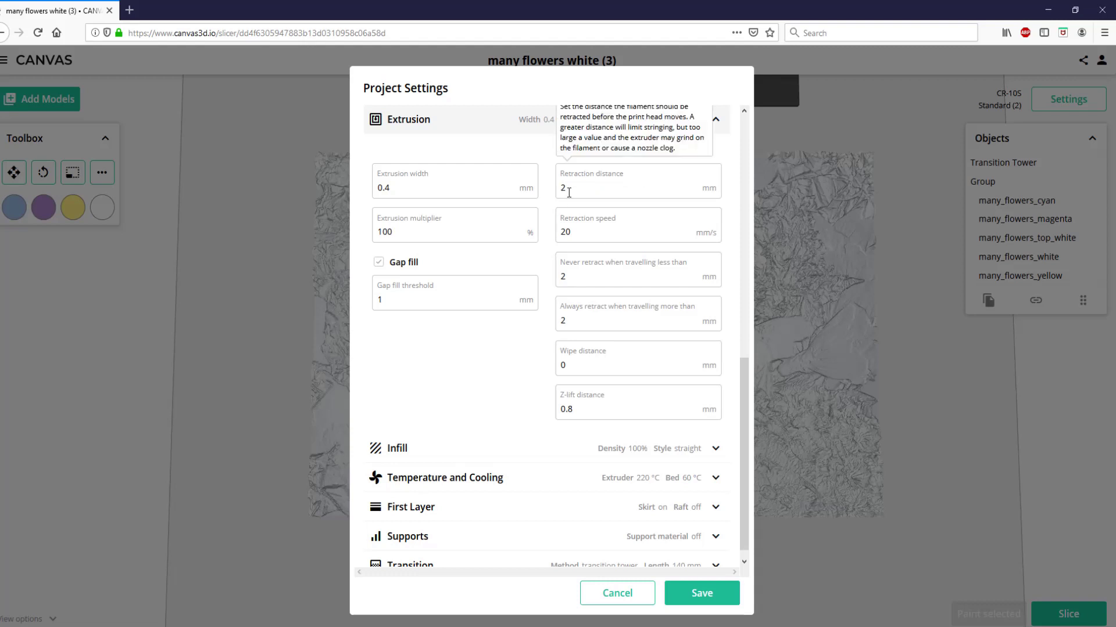
scroll(735, 552, down, 1)
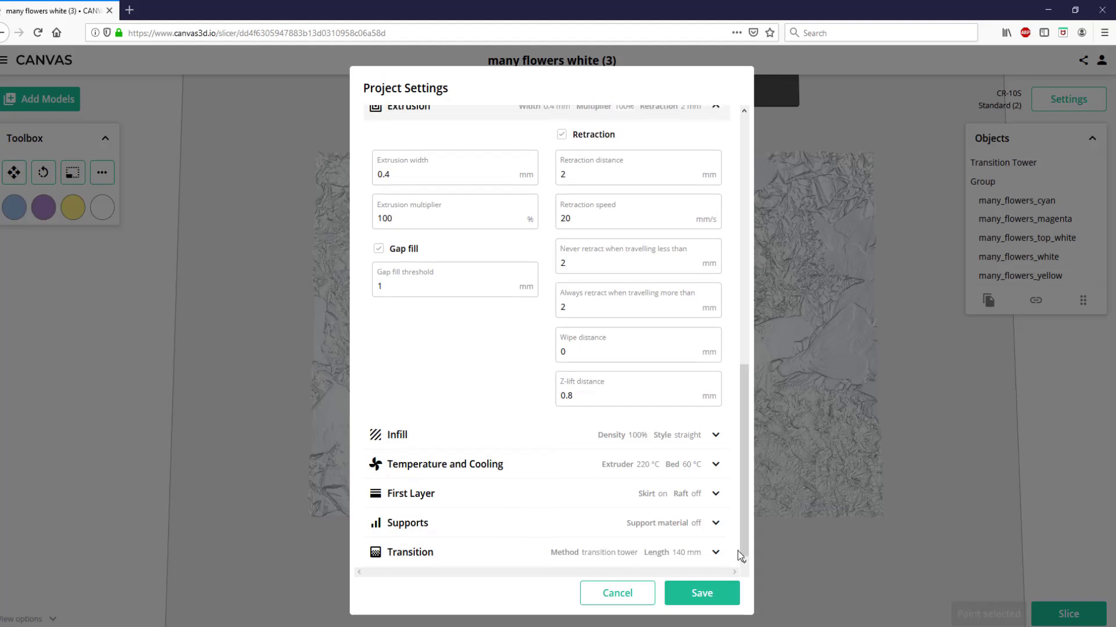
click(716, 553)
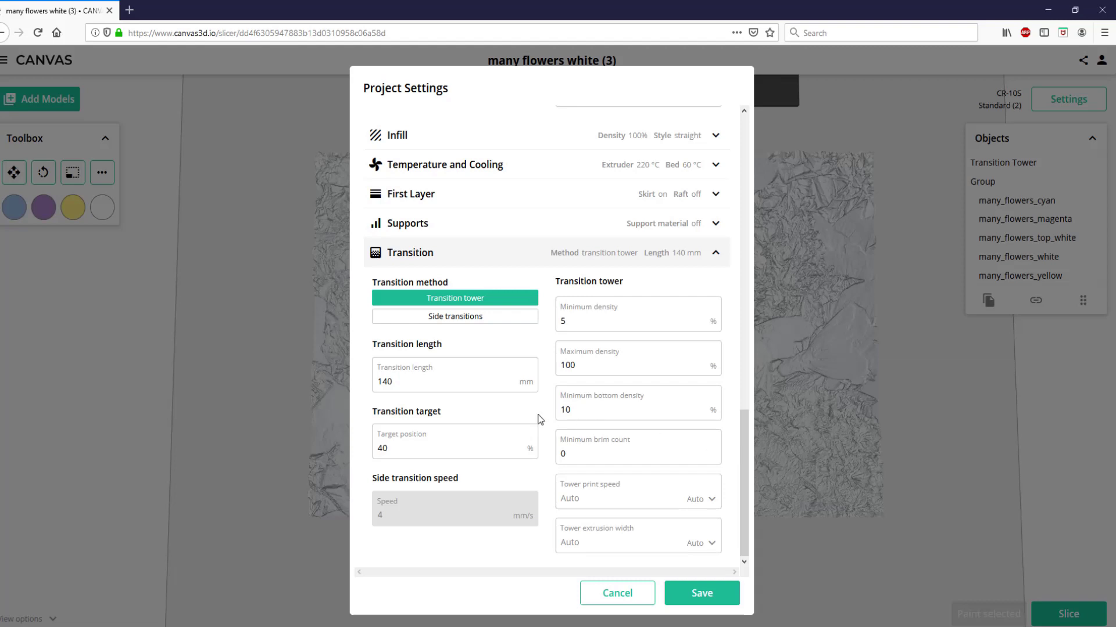
mouse_move(421, 385)
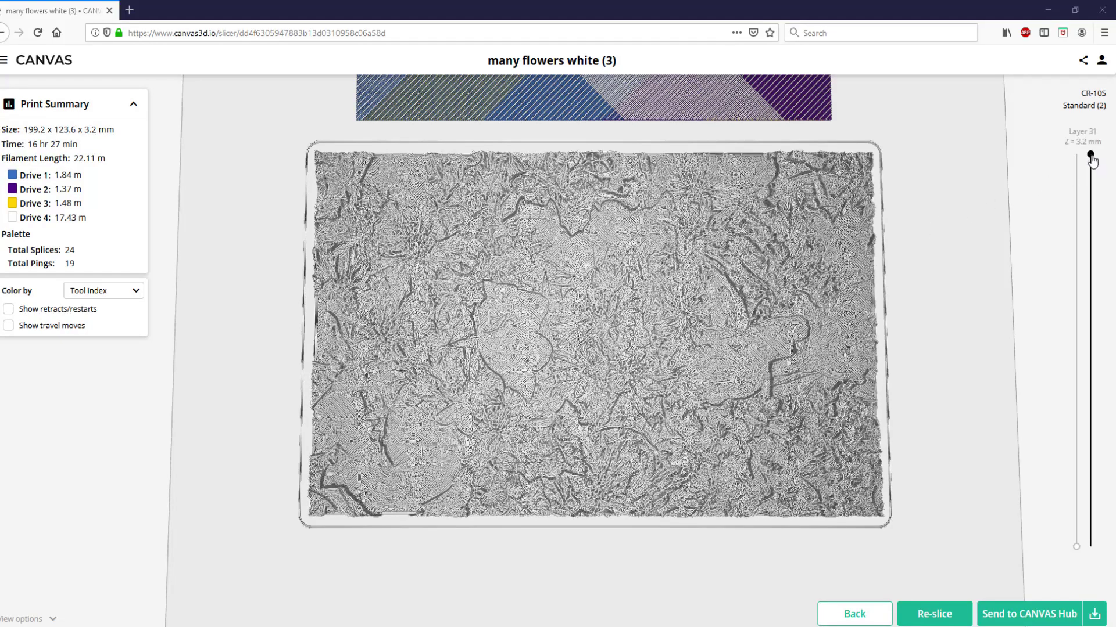
Examine the color regions of layer 5 up close in the sliced print preview.
drag(1090, 154, 1088, 497)
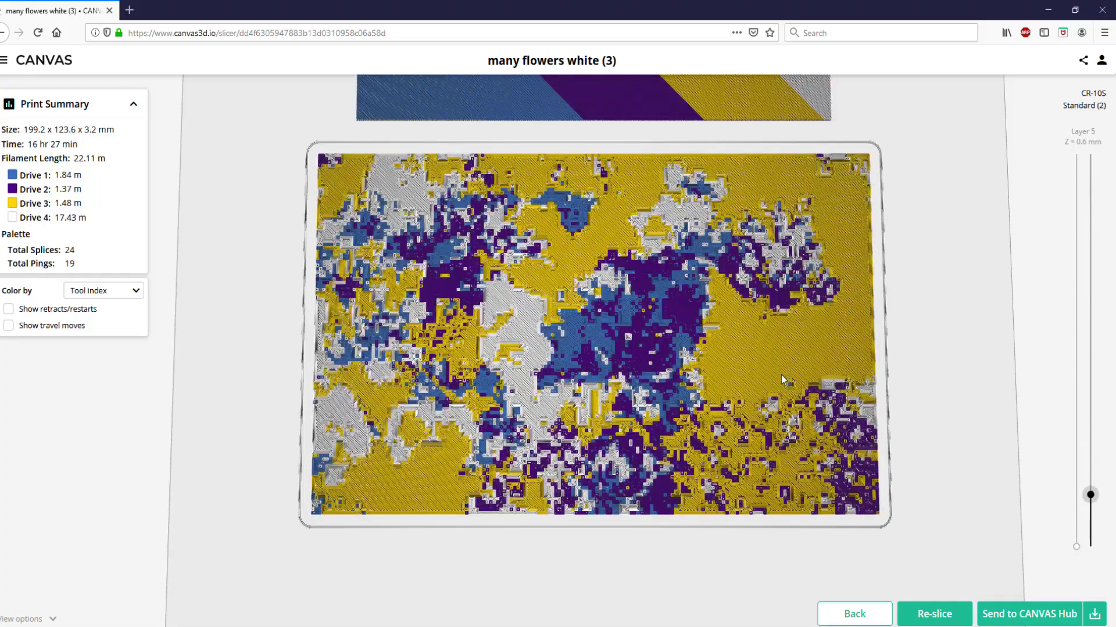
scroll(722, 363, up, 8)
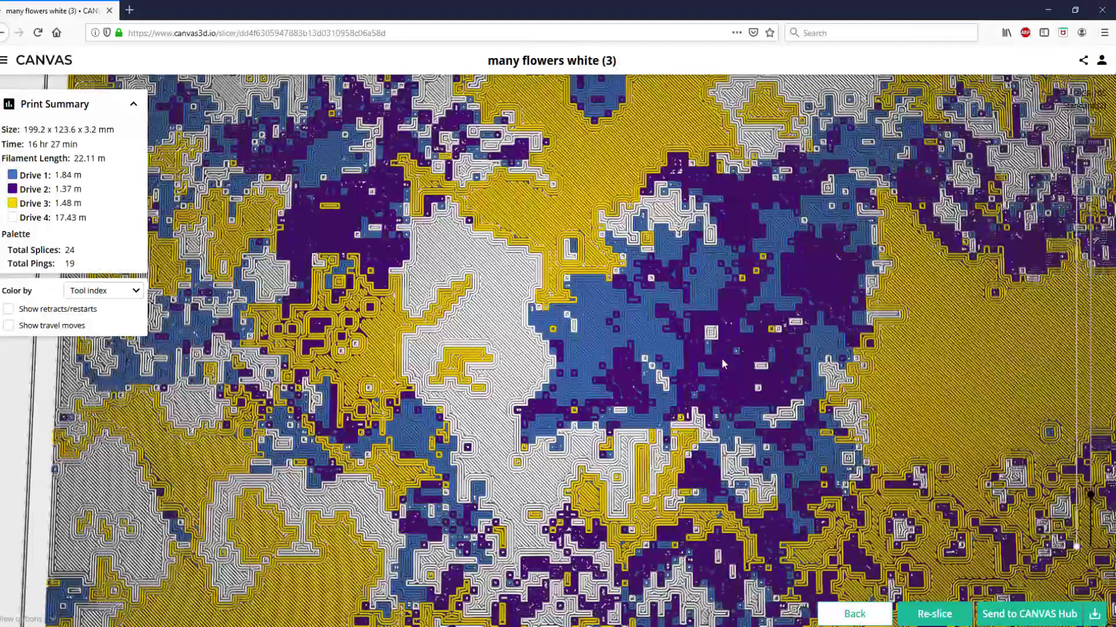